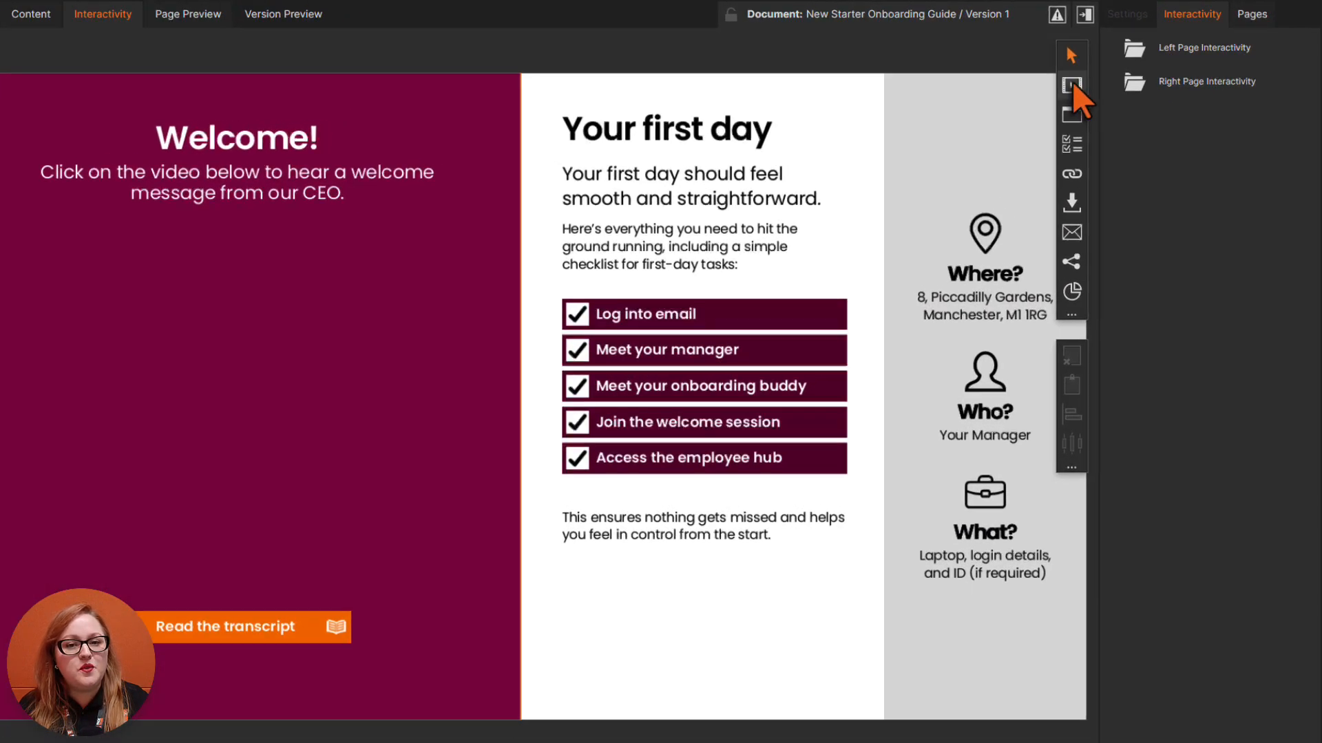
Add a Play video file on page interactivity over the empty area below the Welcome! text.
left_click(1072, 84)
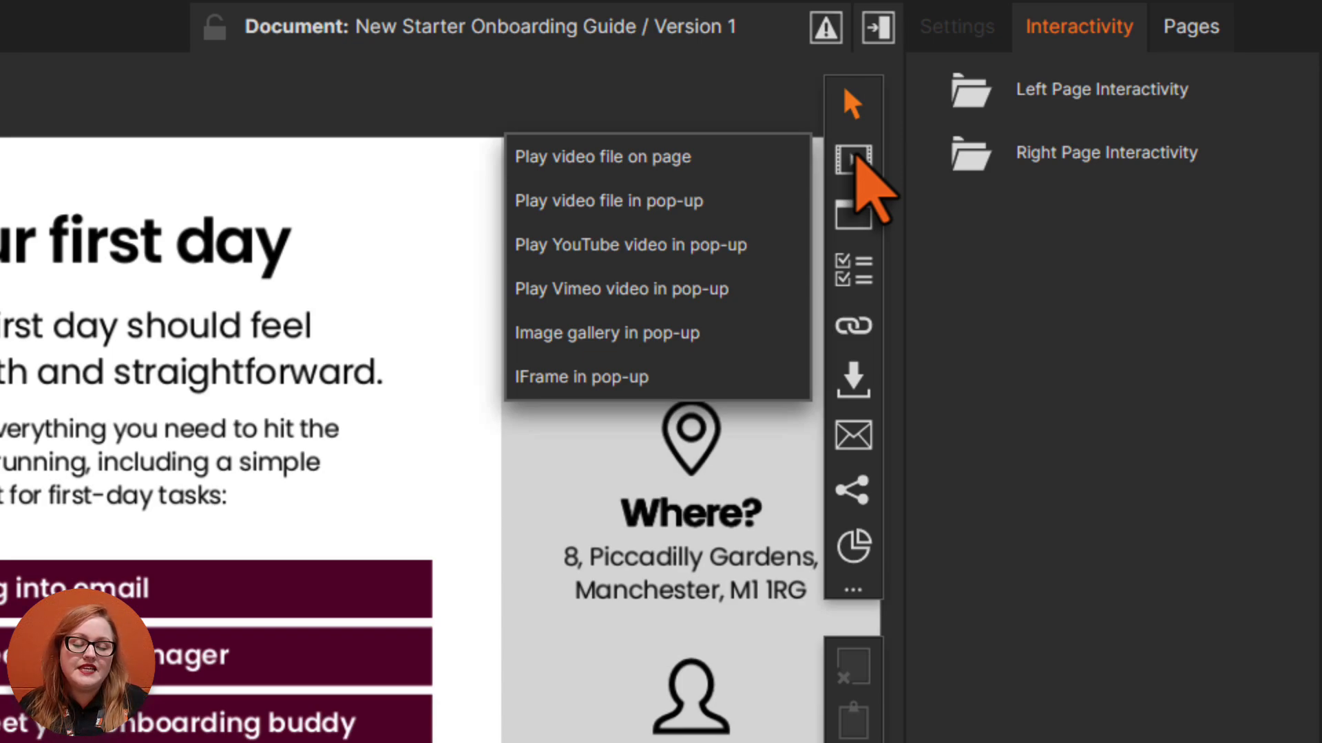
left_click(798, 159)
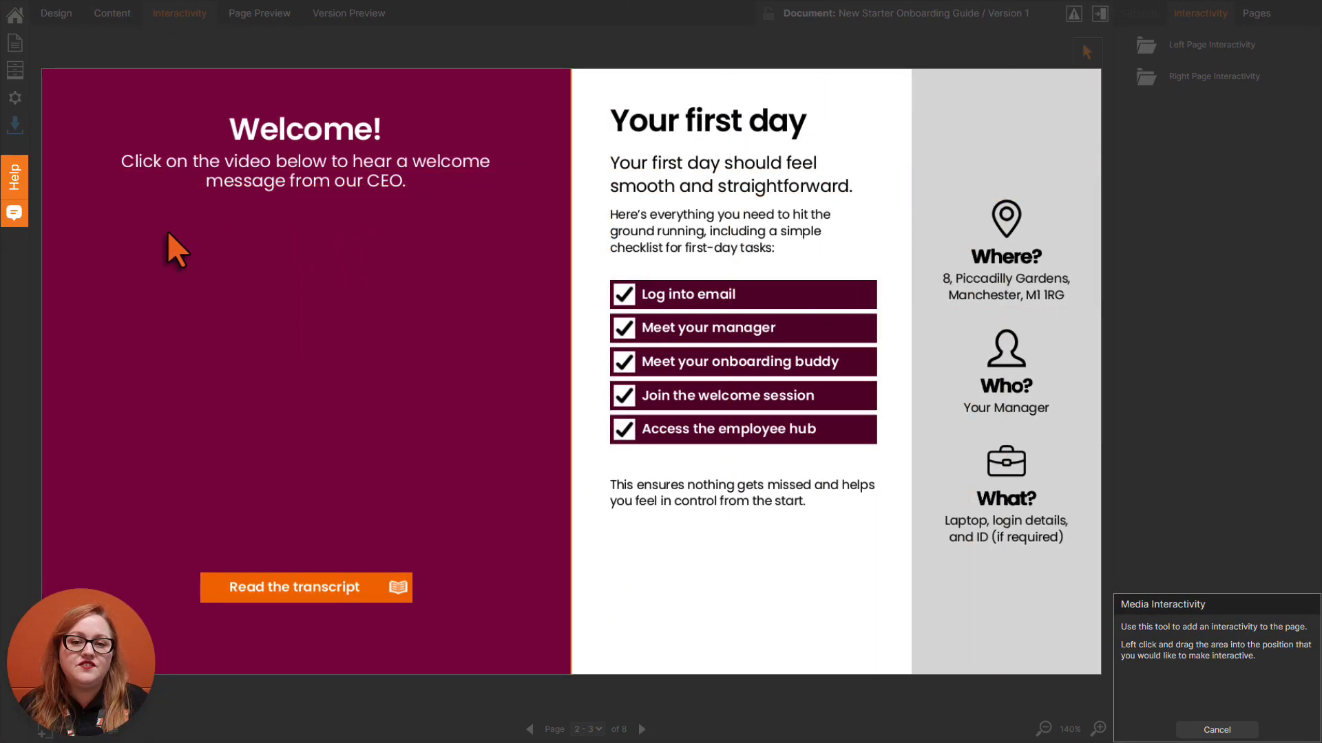
left_click_drag(80, 245, 526, 495)
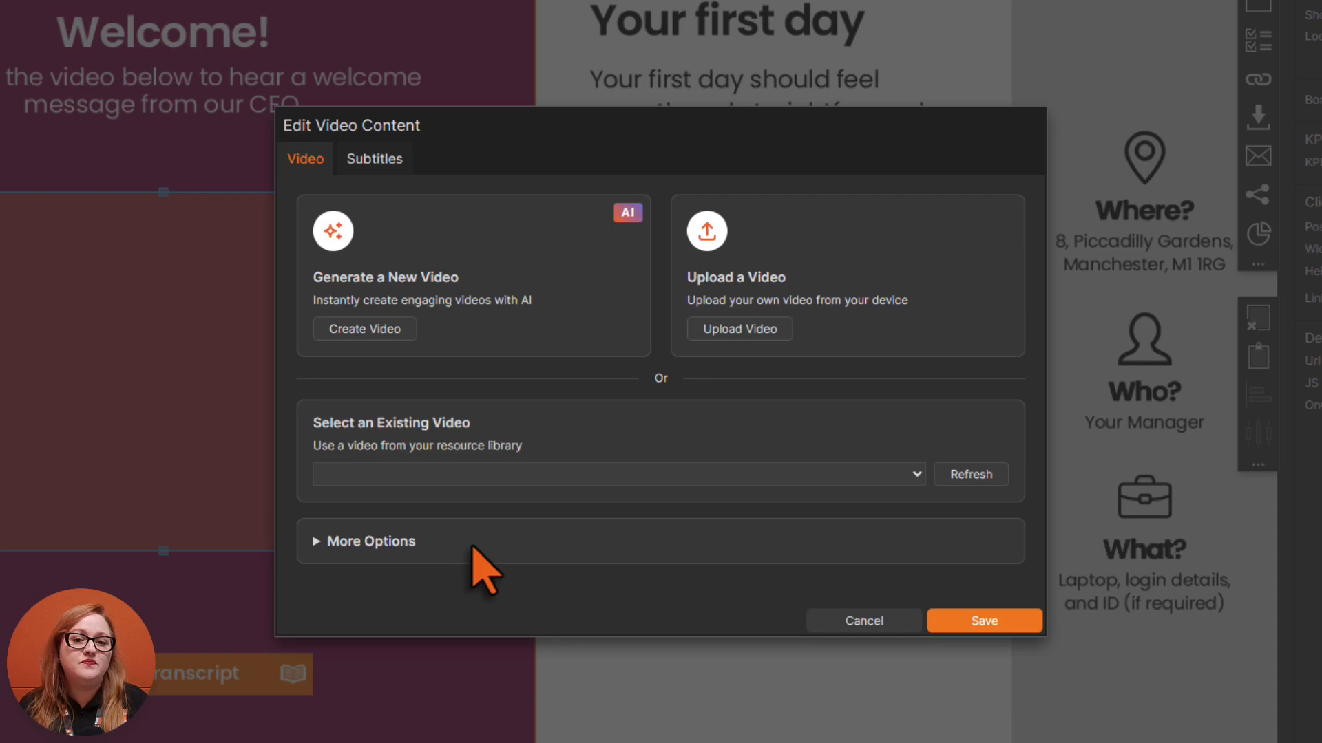
Create a new AI video with the dark-haired presenter in the sleeveless black top, keeping her default voice.
left_click(409, 331)
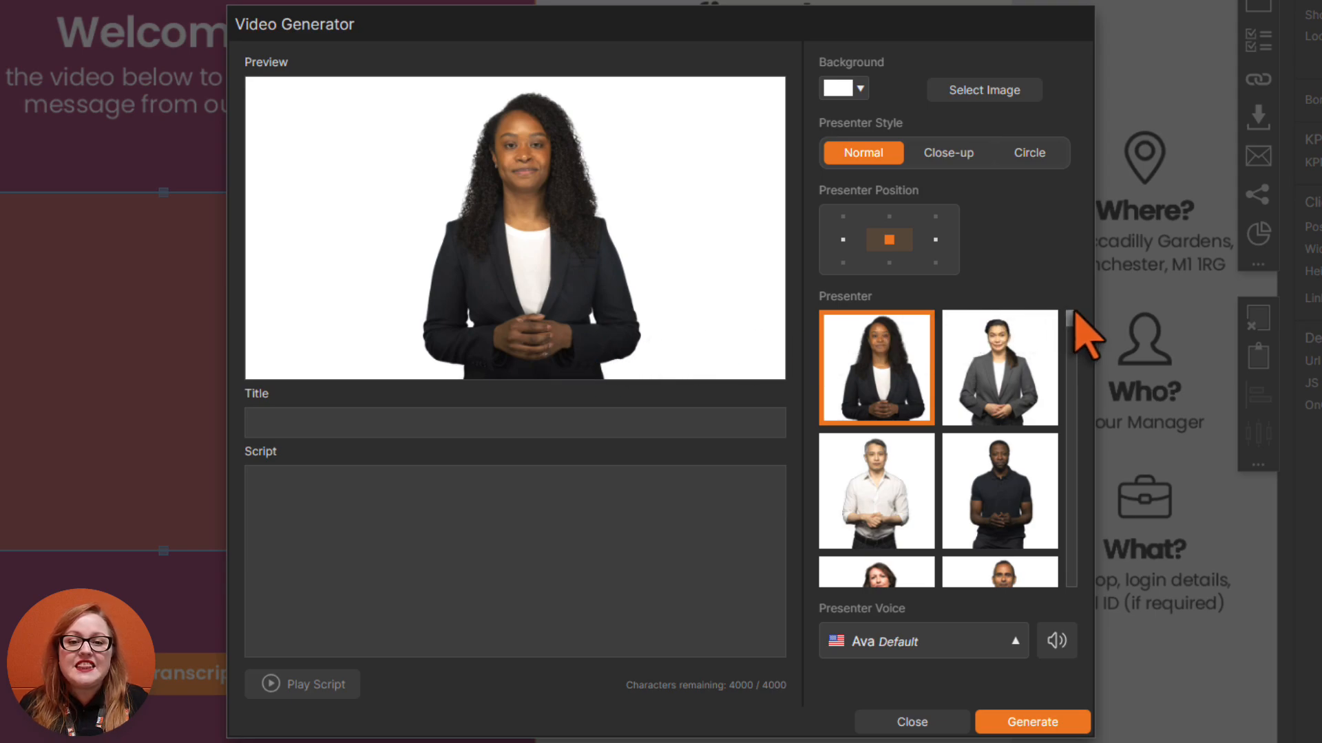
left_click_drag(1071, 315, 1101, 572)
left_click(1027, 444)
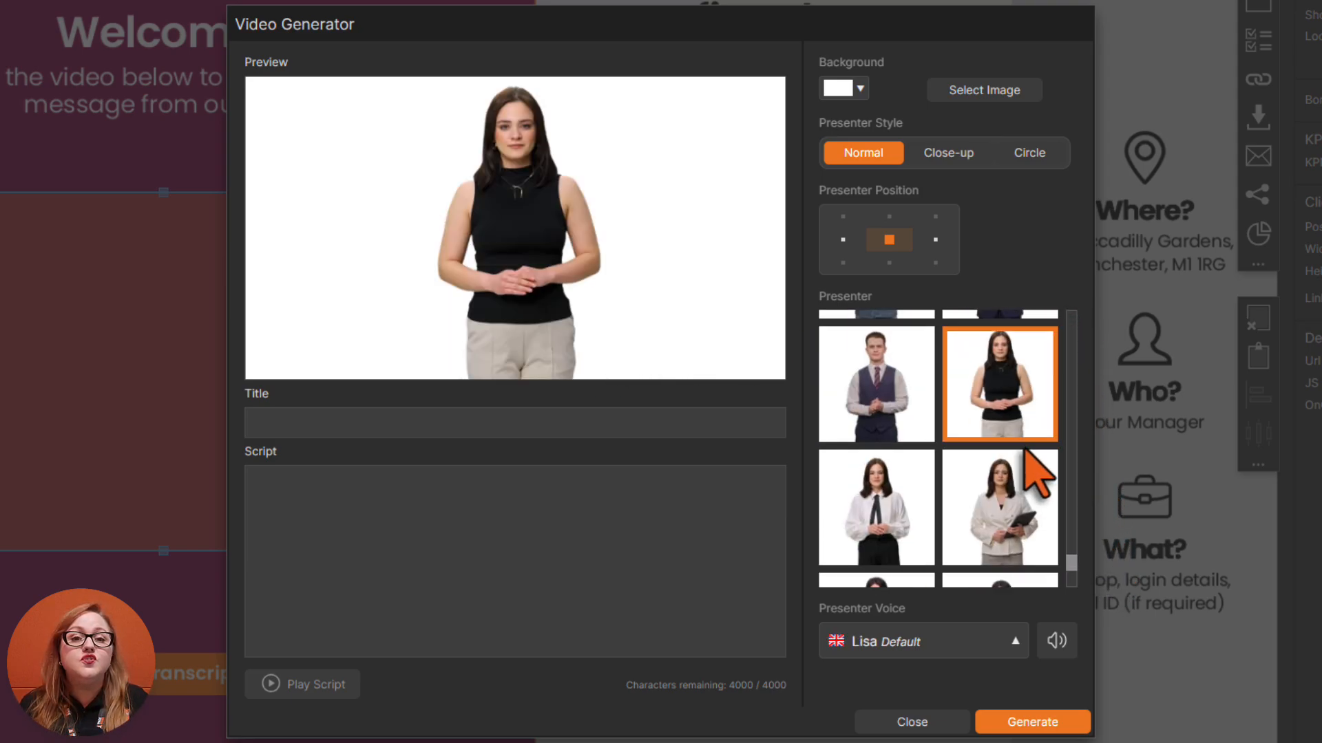
left_click(1016, 641)
left_click(1025, 642)
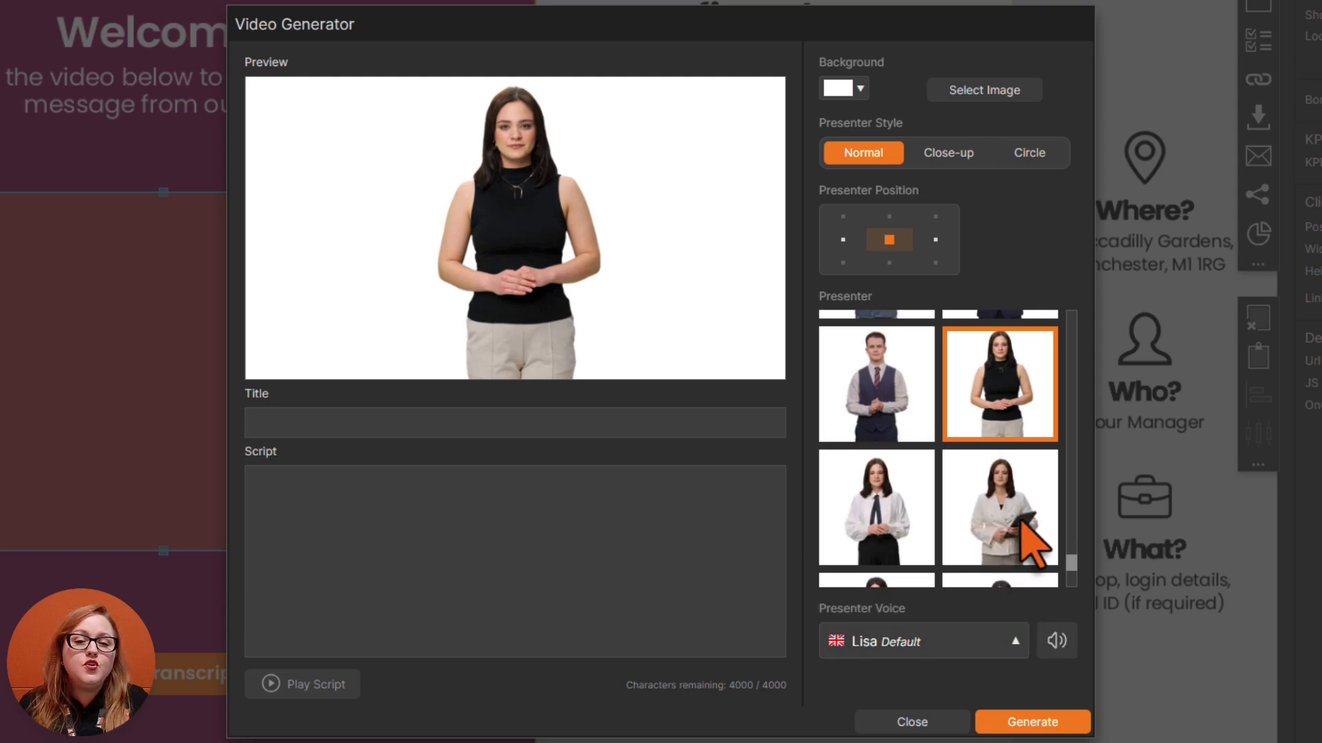
Use the orange and purple wave image as the video background and set the presenter style to Close-up.
left_click(860, 90)
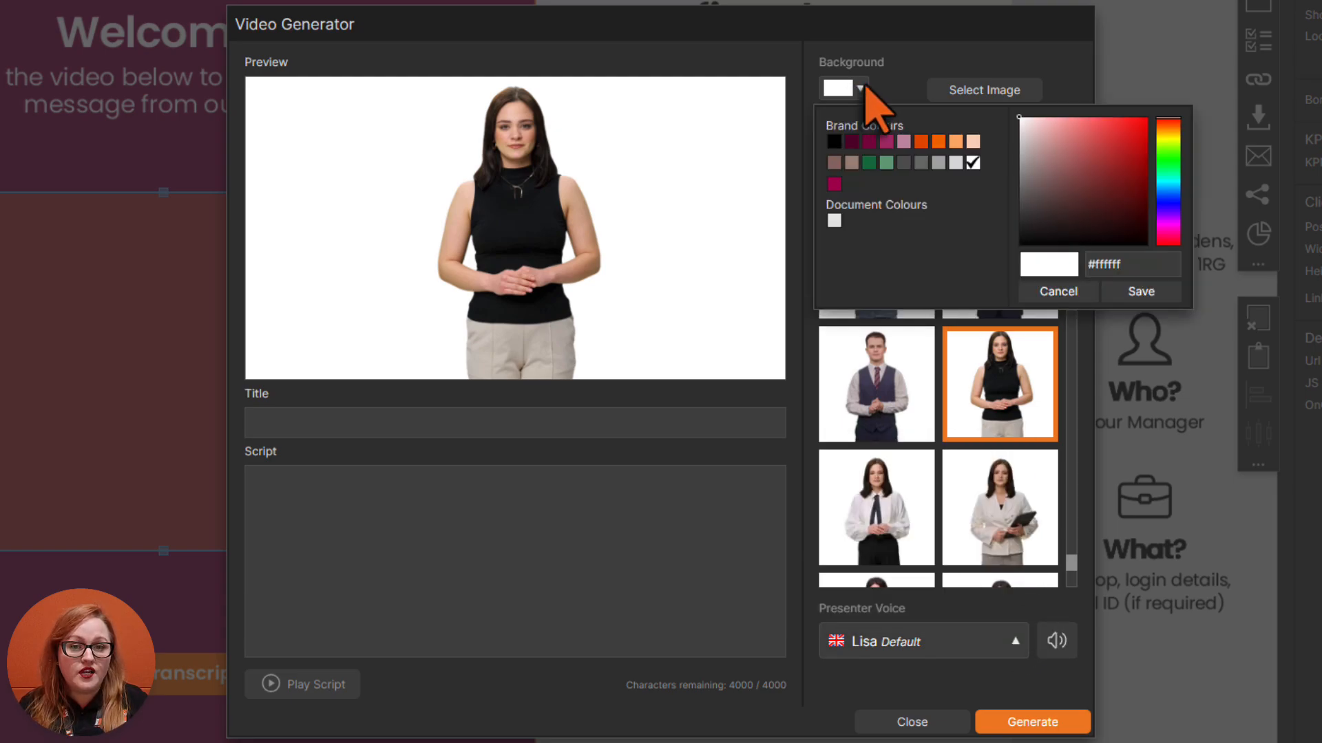
left_click(1033, 93)
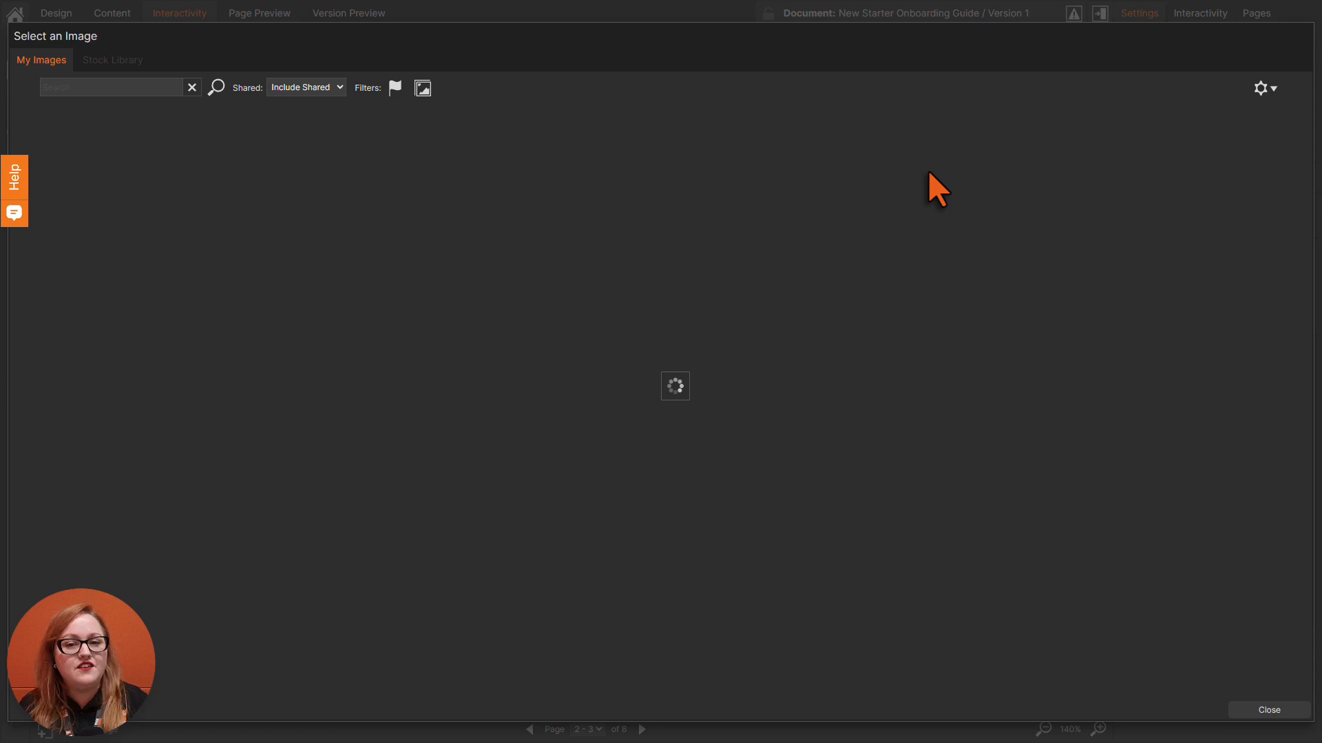
left_click(1270, 91)
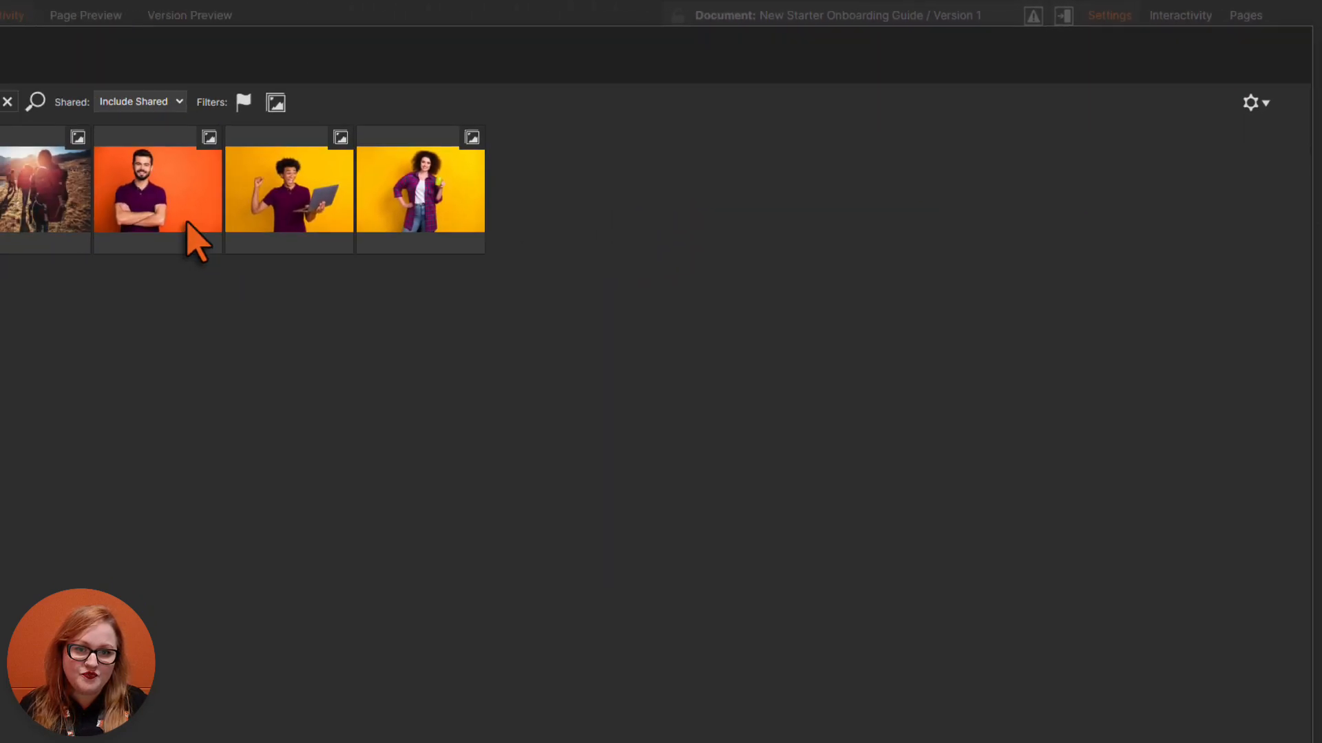
left_click(98, 207)
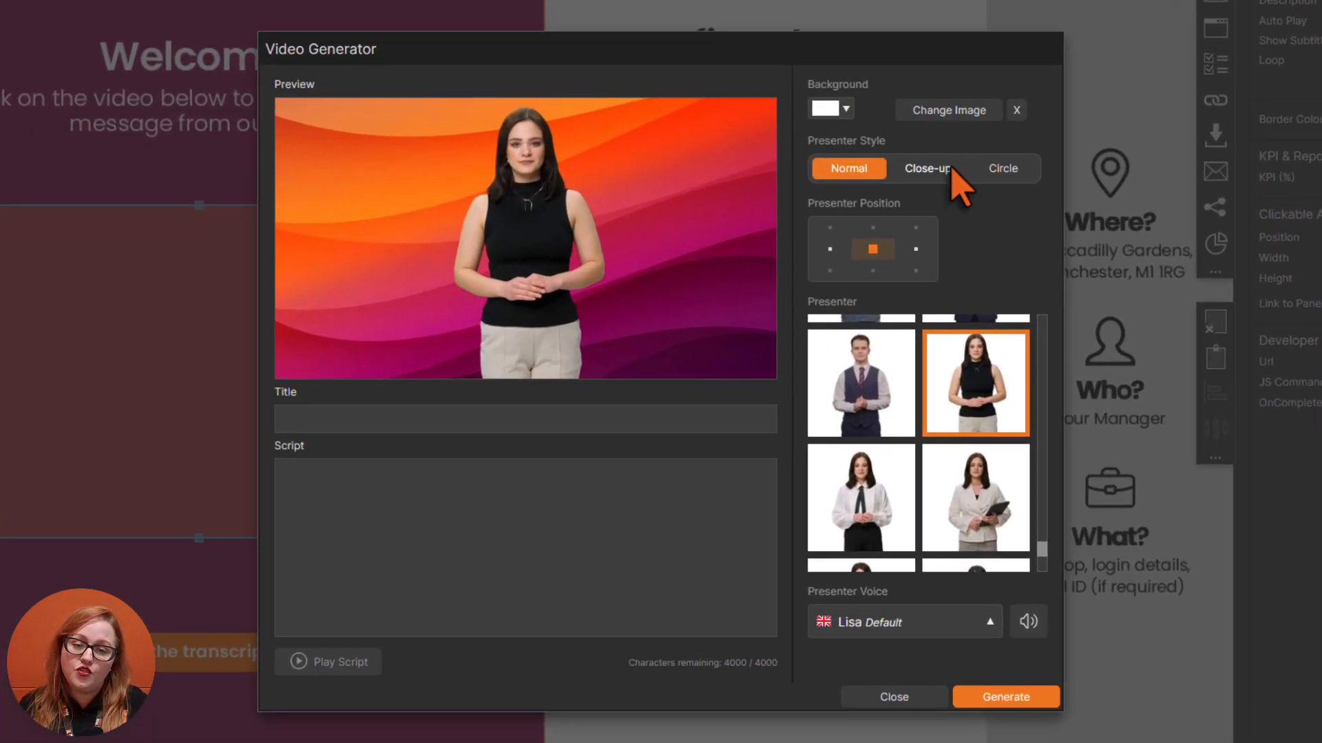
left_click(953, 170)
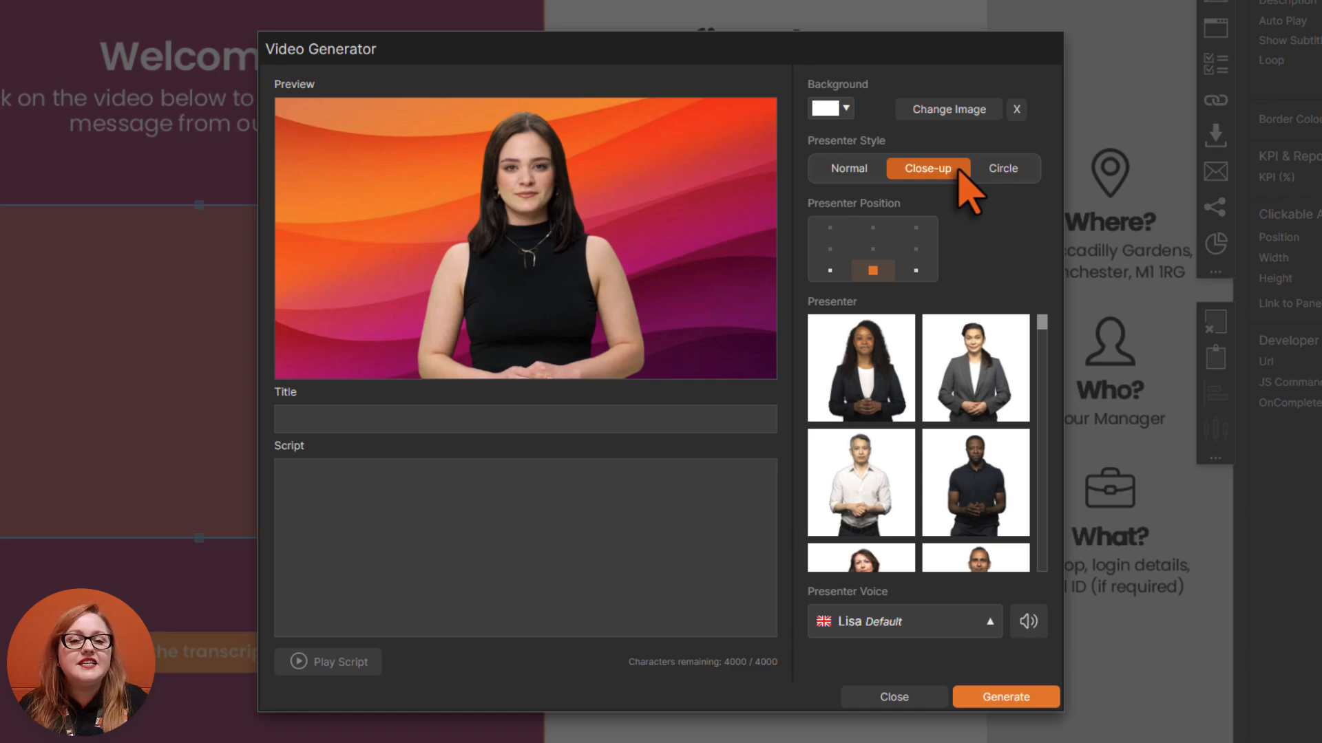
Title the video "Welcome to the team!" and enter the script welcoming the new starter and introducing the guide.
left_click(752, 417)
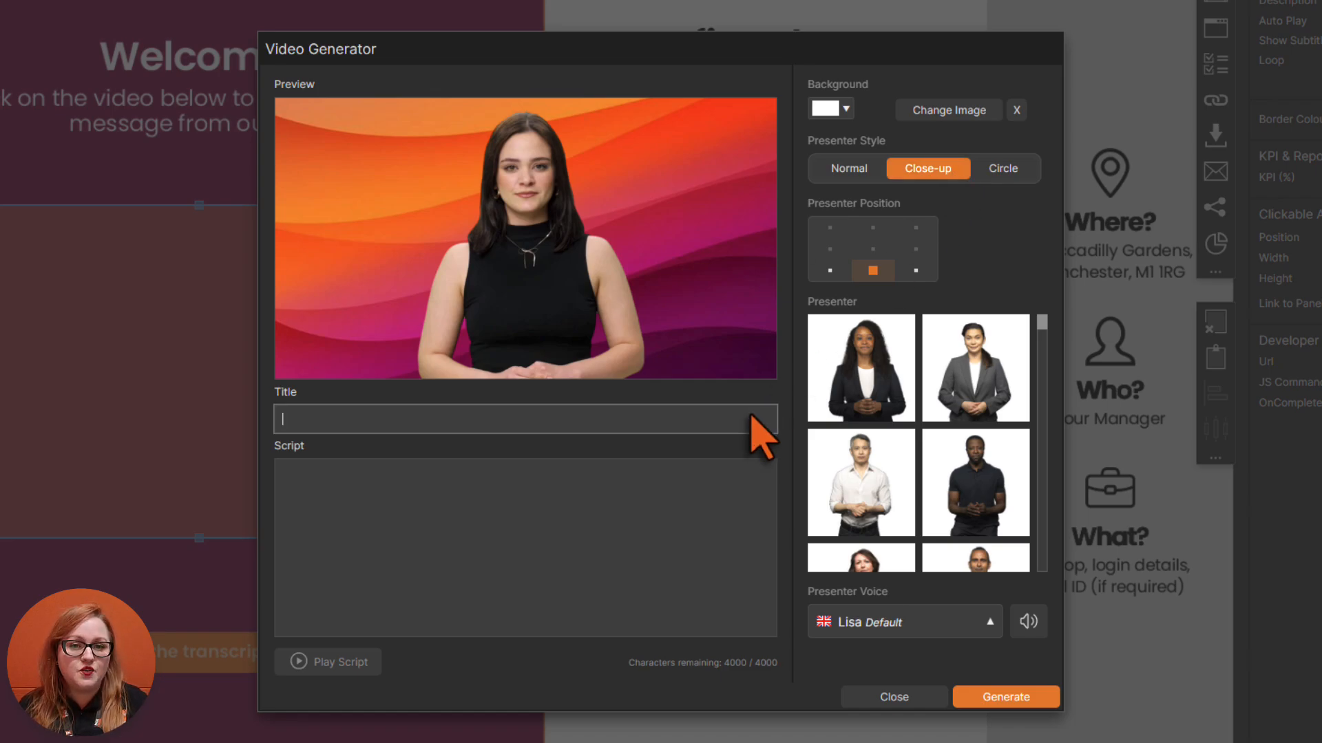
type("Welcome to the team!")
left_click(749, 482)
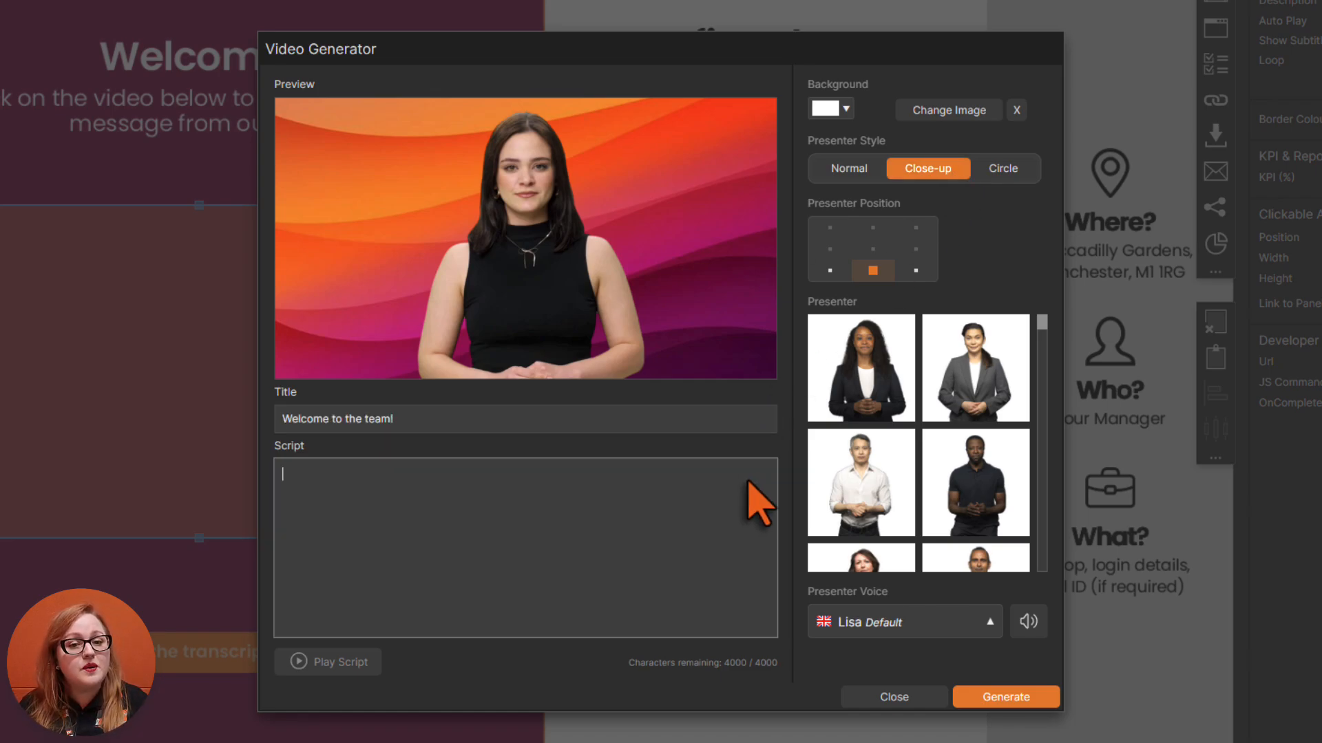
type("Hello, Rosa, and welcome. We're really pleased to have you on board! You are joining a group of people who value collaboration, curiosity and doing meaningful work. We believe in helping each other grow, sharing ideas and celebrating what we achieve together. This guide will help you get settled, understand how we work, and give you what you need to get started confidently. Inside you'll find: a quick intro to the company, who to meet, and what you need to know during your first week. If you ever need help, just reach out to your manager or someone from HR. Once again, welcome. We're glad you're here.")
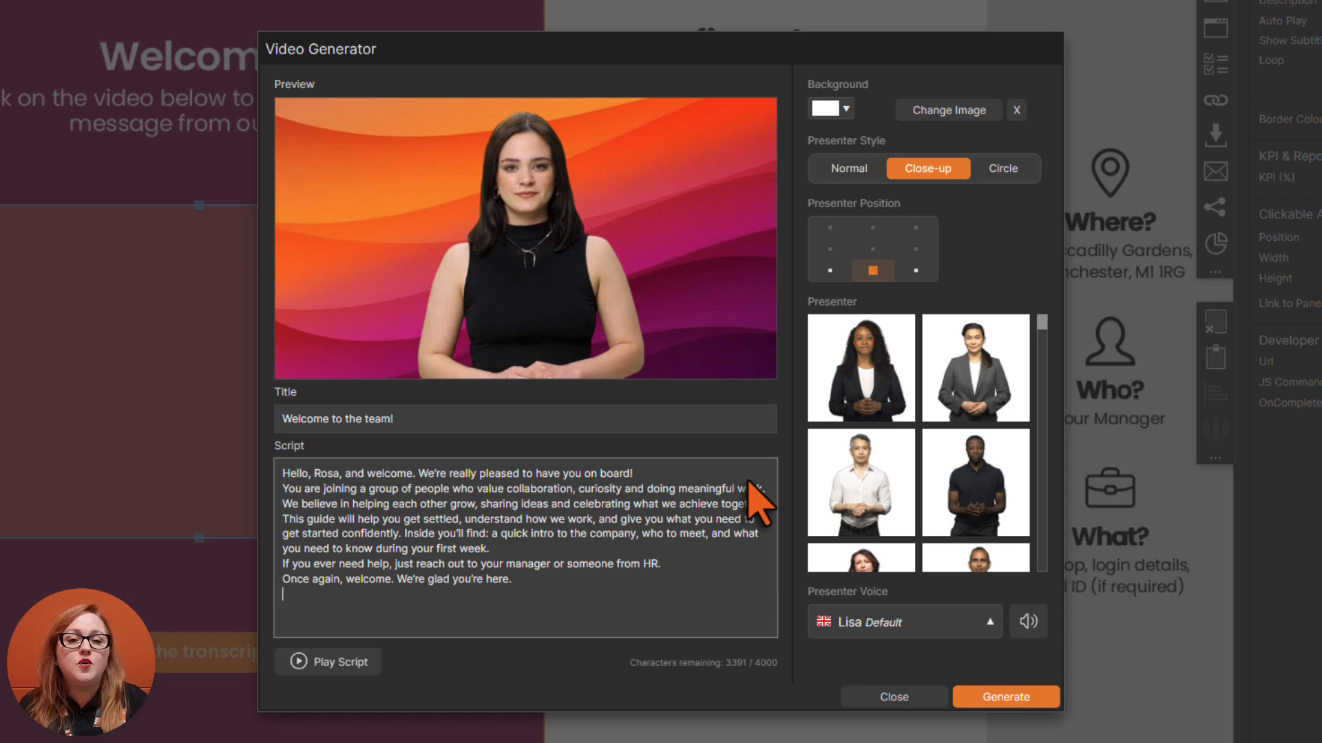
Listen to the script preview and generate the welcome video, dismissing the generator notices.
left_click(378, 662)
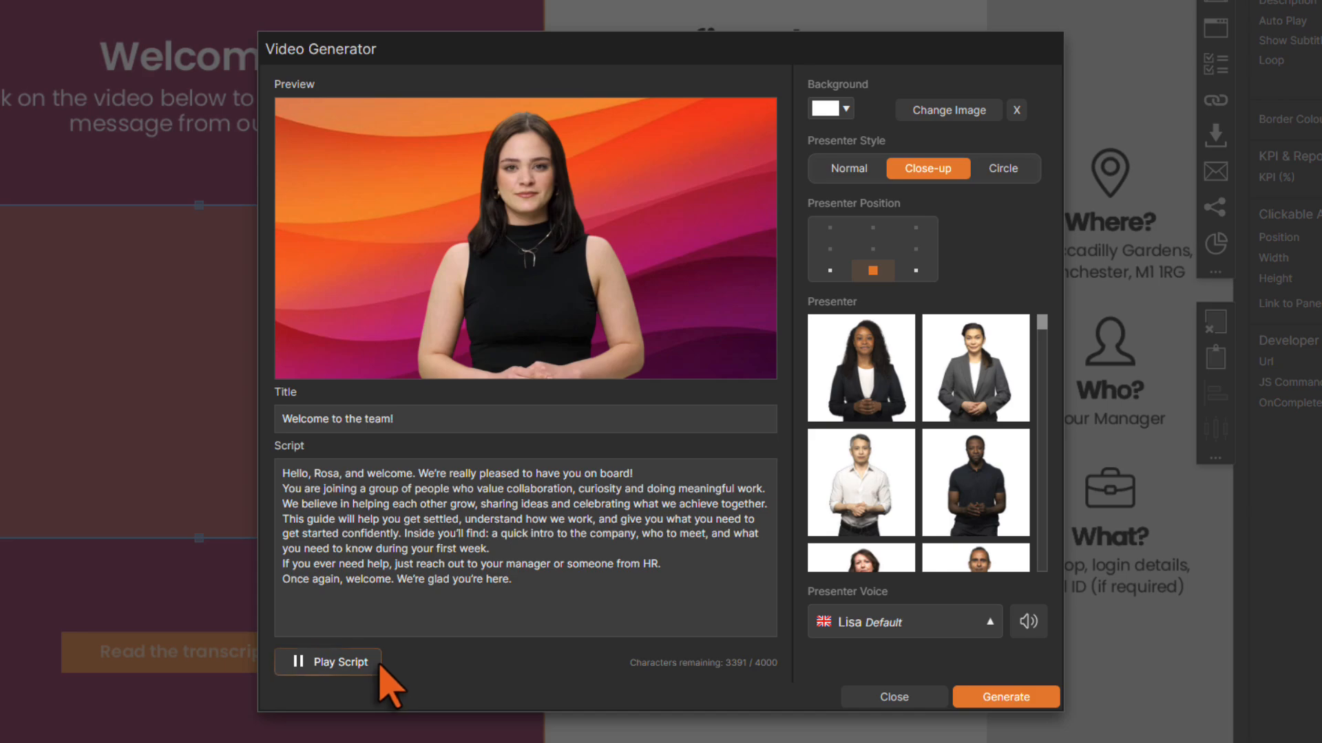
left_click(379, 664)
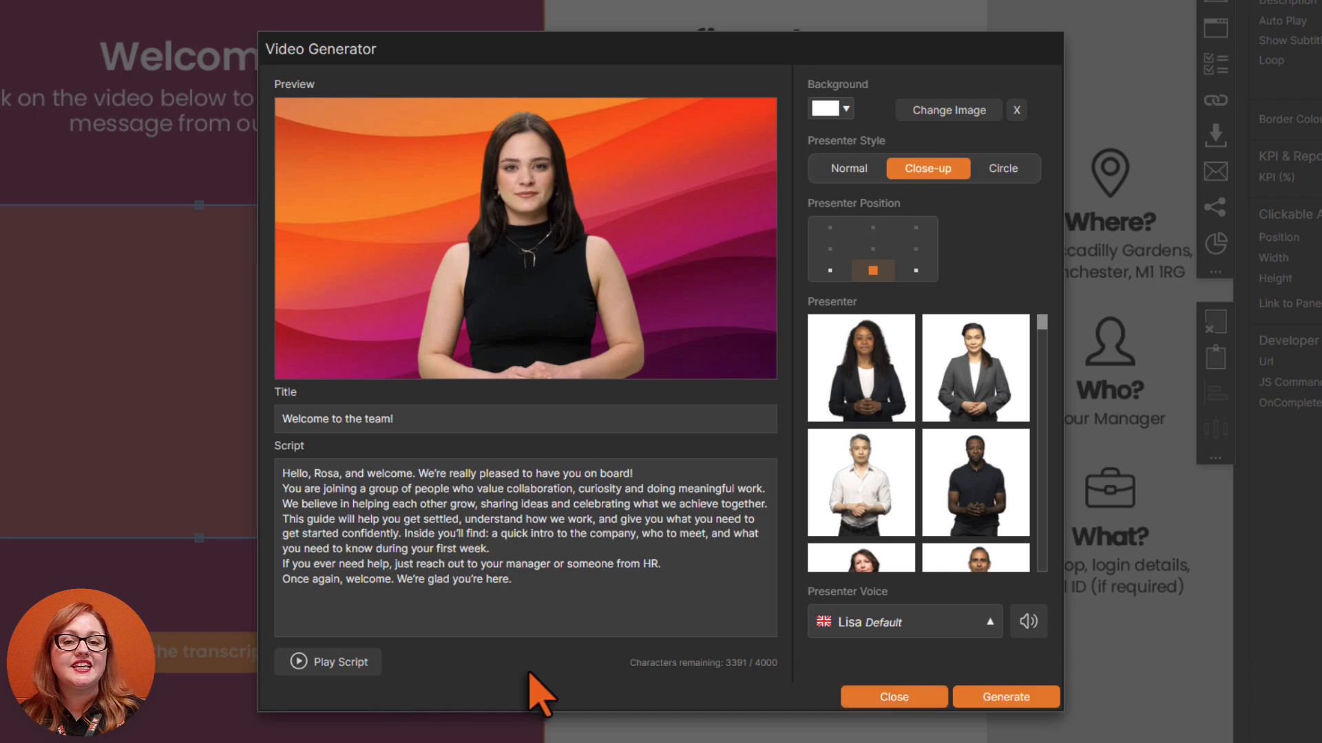
left_click(1002, 697)
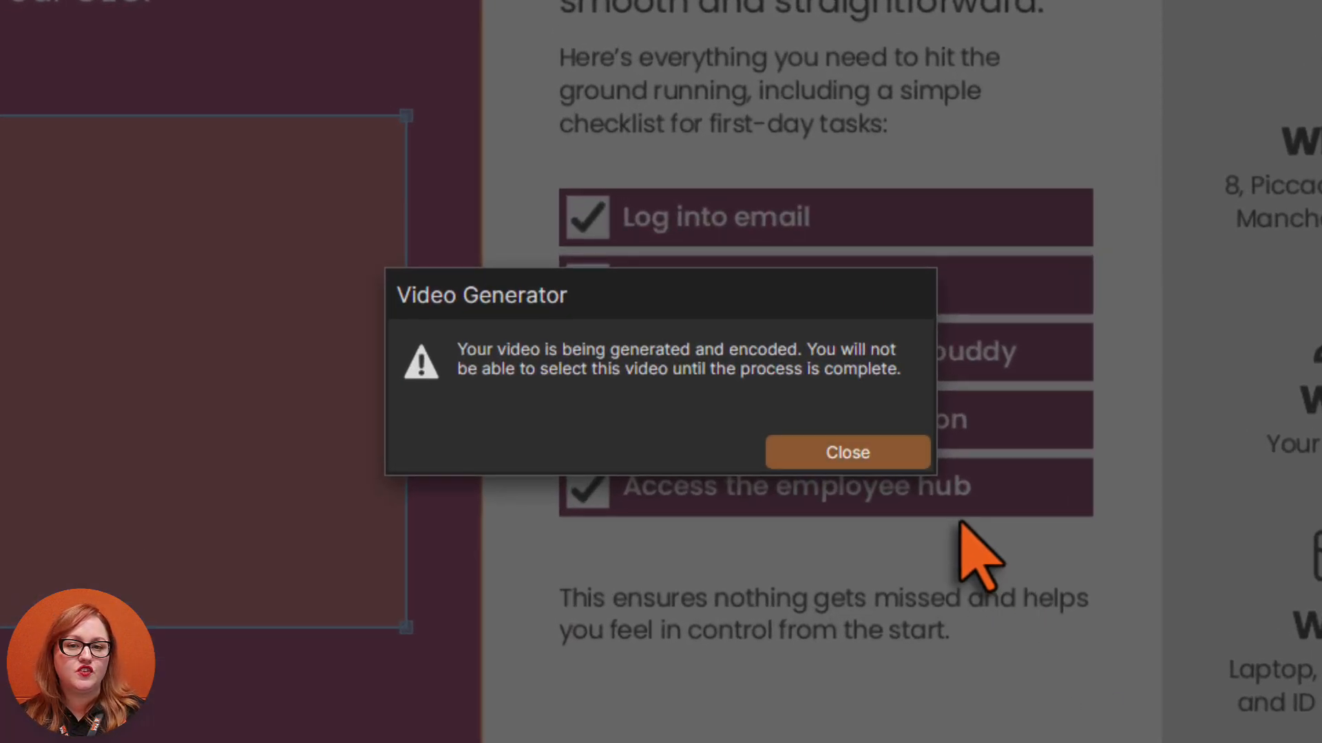
left_click(905, 455)
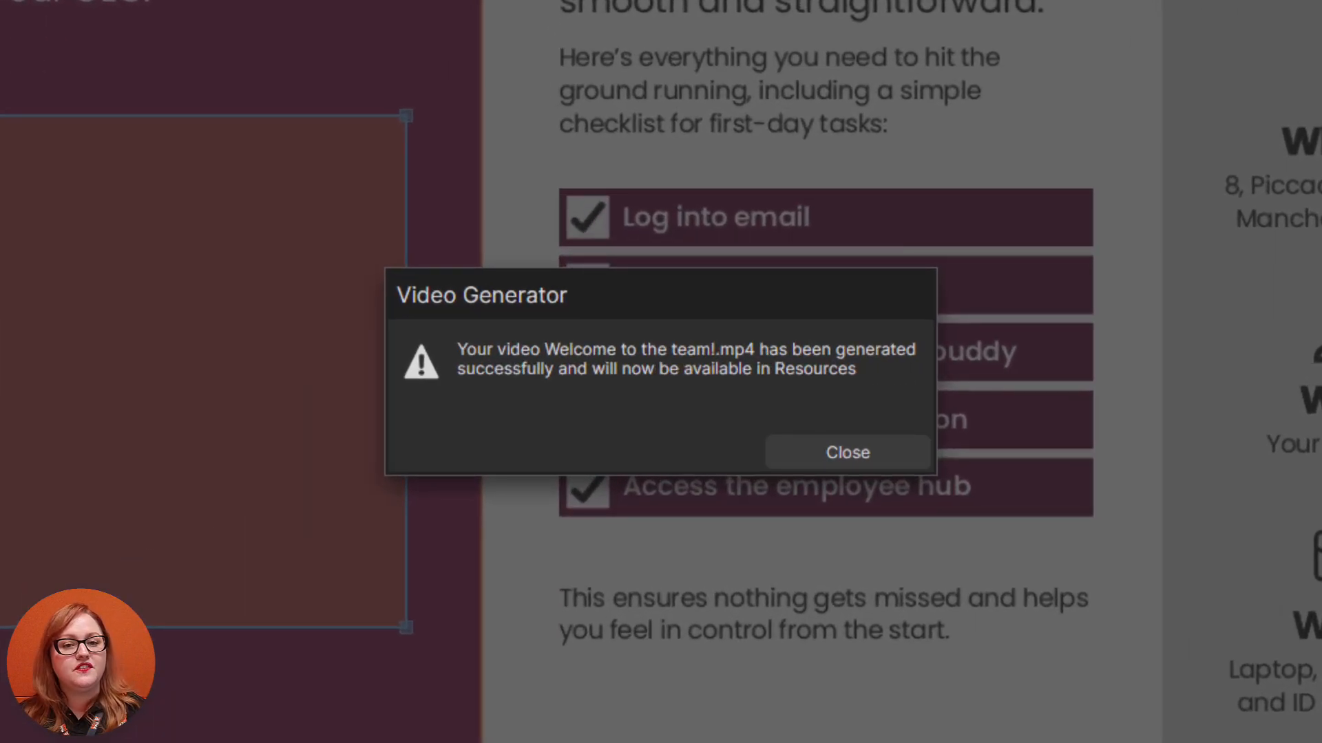
left_click(919, 449)
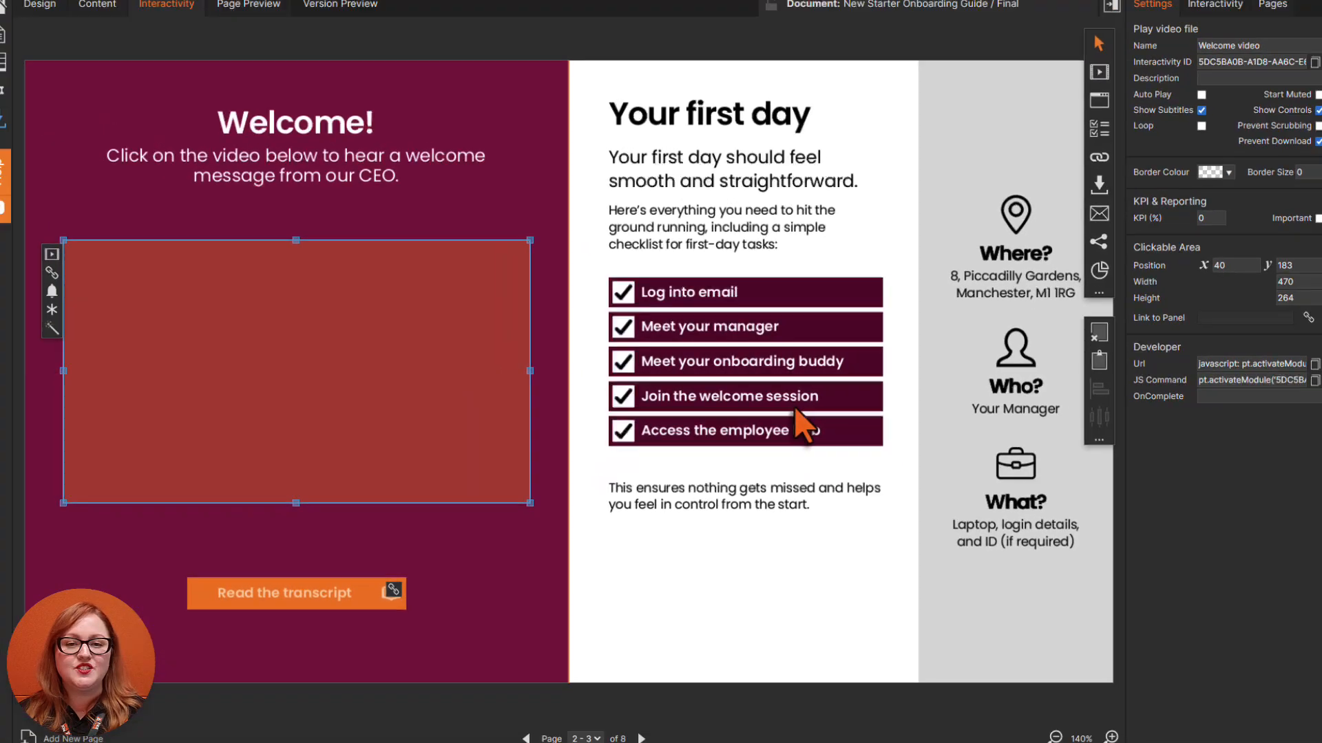
Preview pages 2-3 and play the welcome video on the page.
left_click(877, 423)
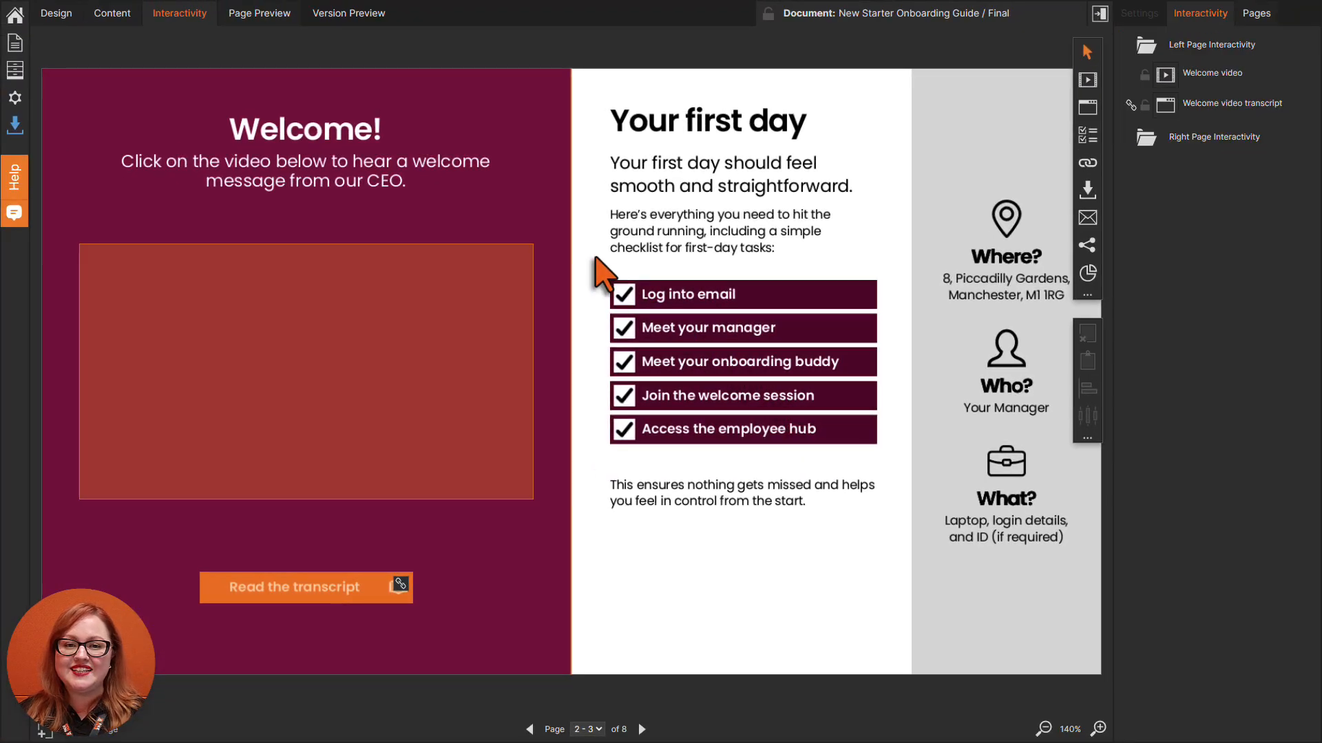
left_click(274, 14)
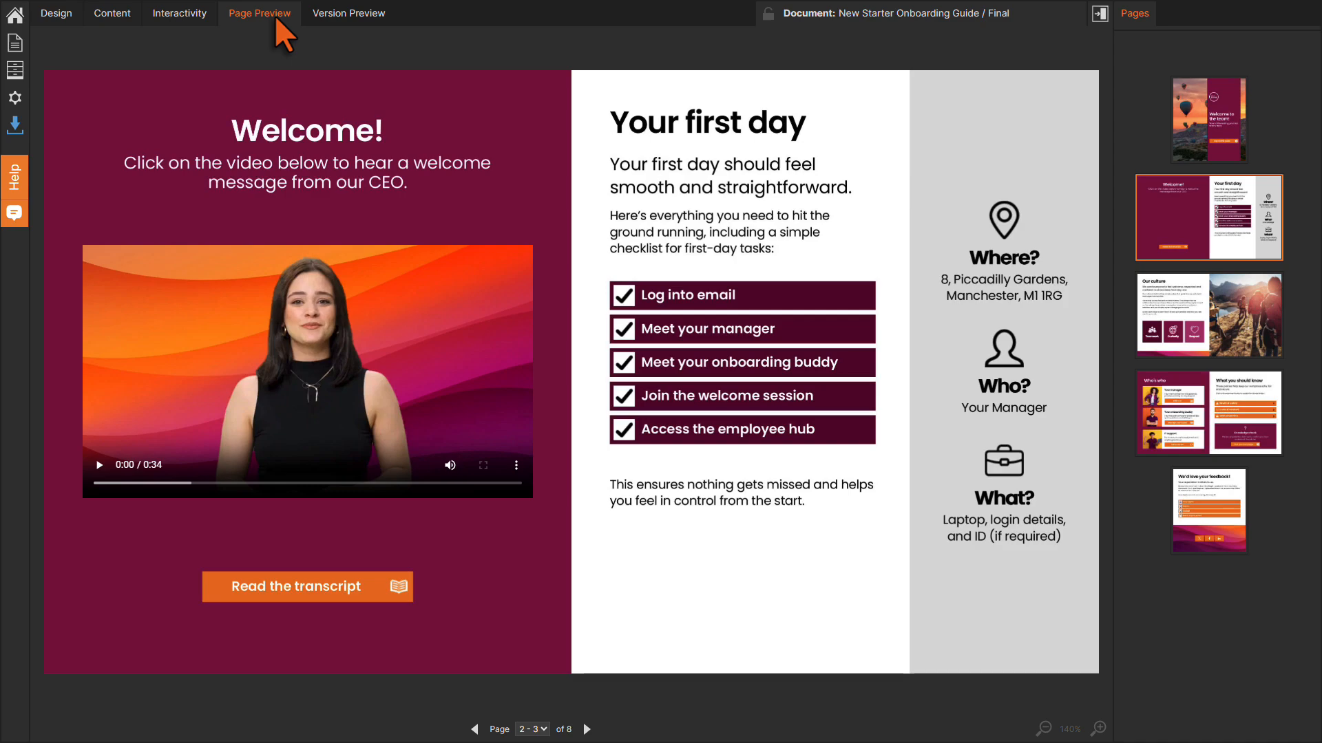
left_click(99, 467)
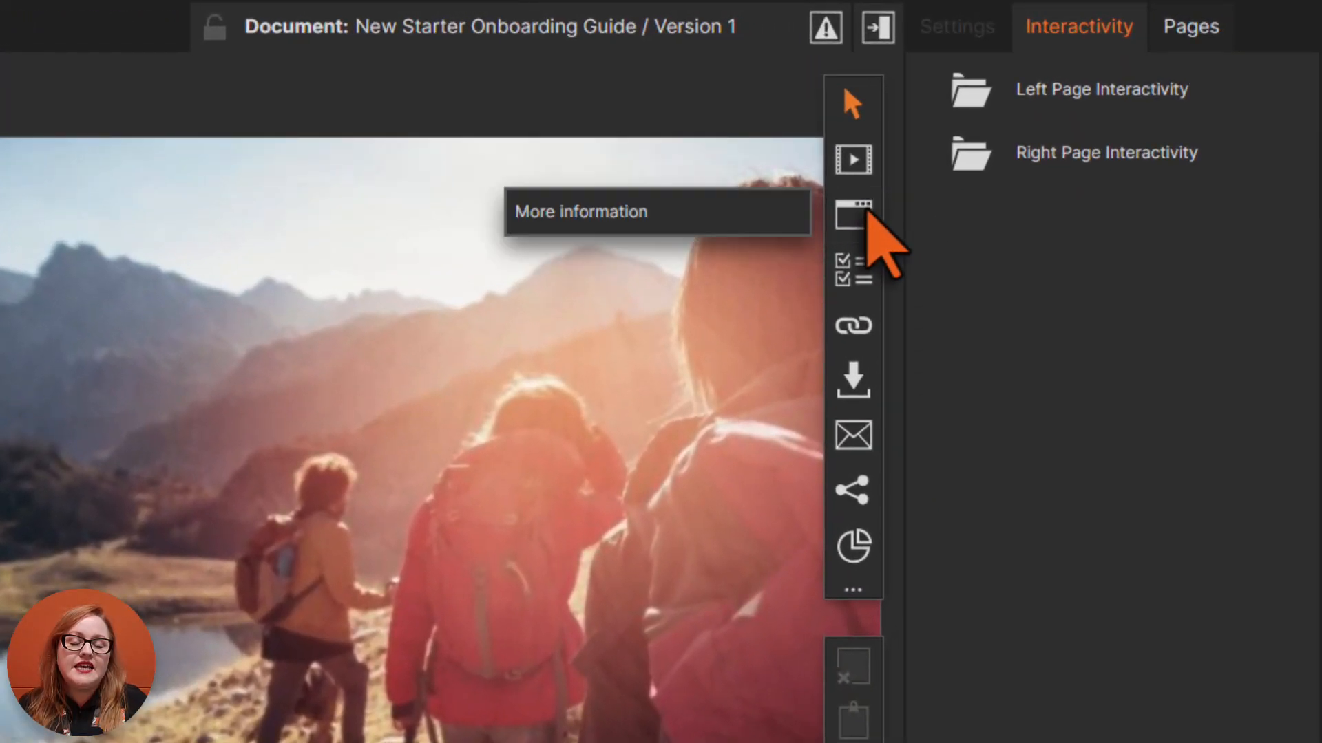
Add a More information interactivity covering the Teamwork box on the Our culture page, with "Teamwork" as its content.
left_click(801, 208)
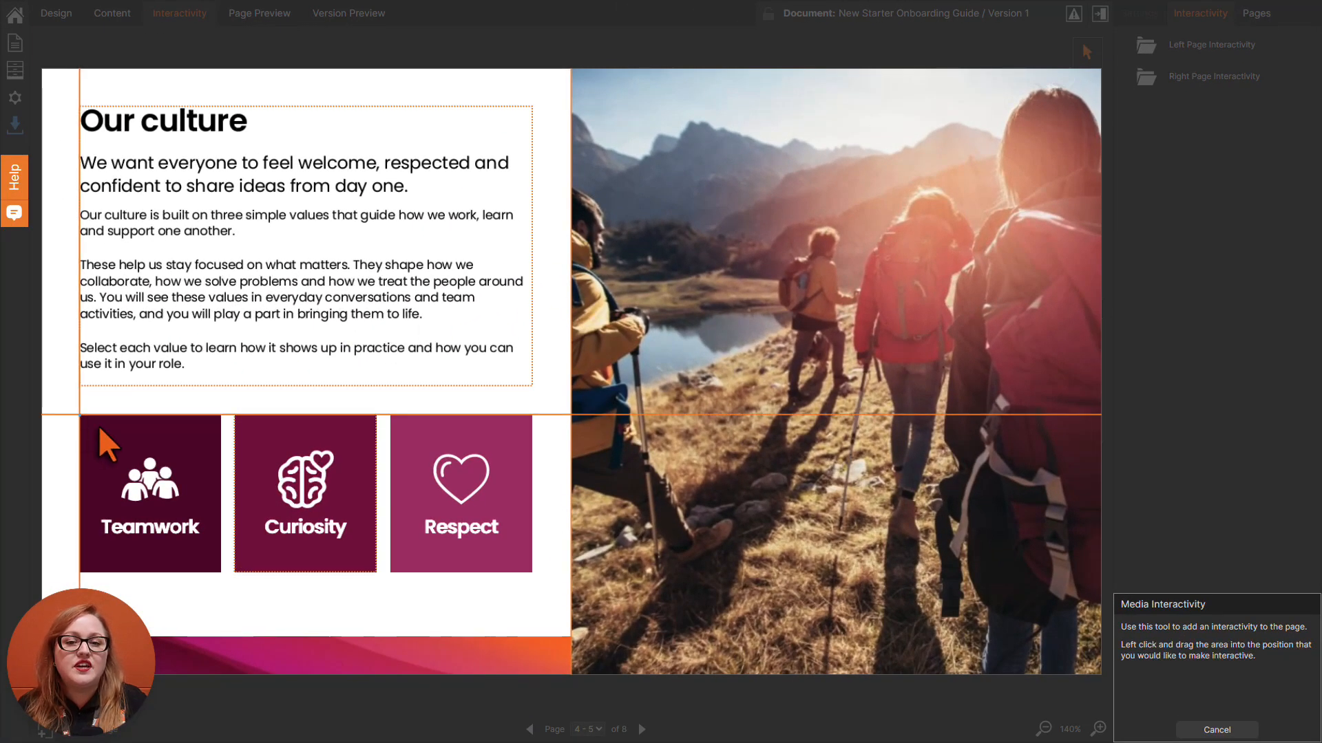
left_click_drag(80, 415, 221, 572)
left_click(424, 322)
type("Teamwork")
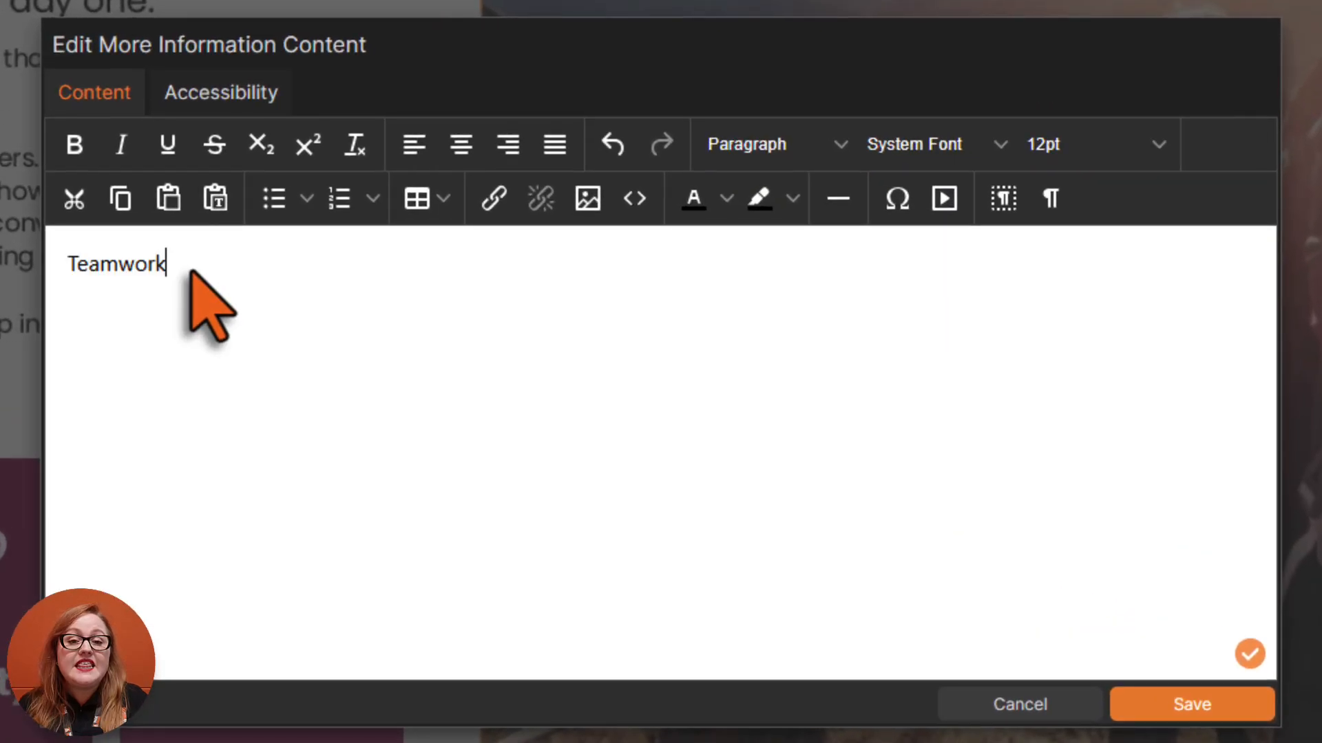
Format the "Teamwork" text in the pop-up content as a centred Heading 2.
double_click(138, 266)
left_click(840, 144)
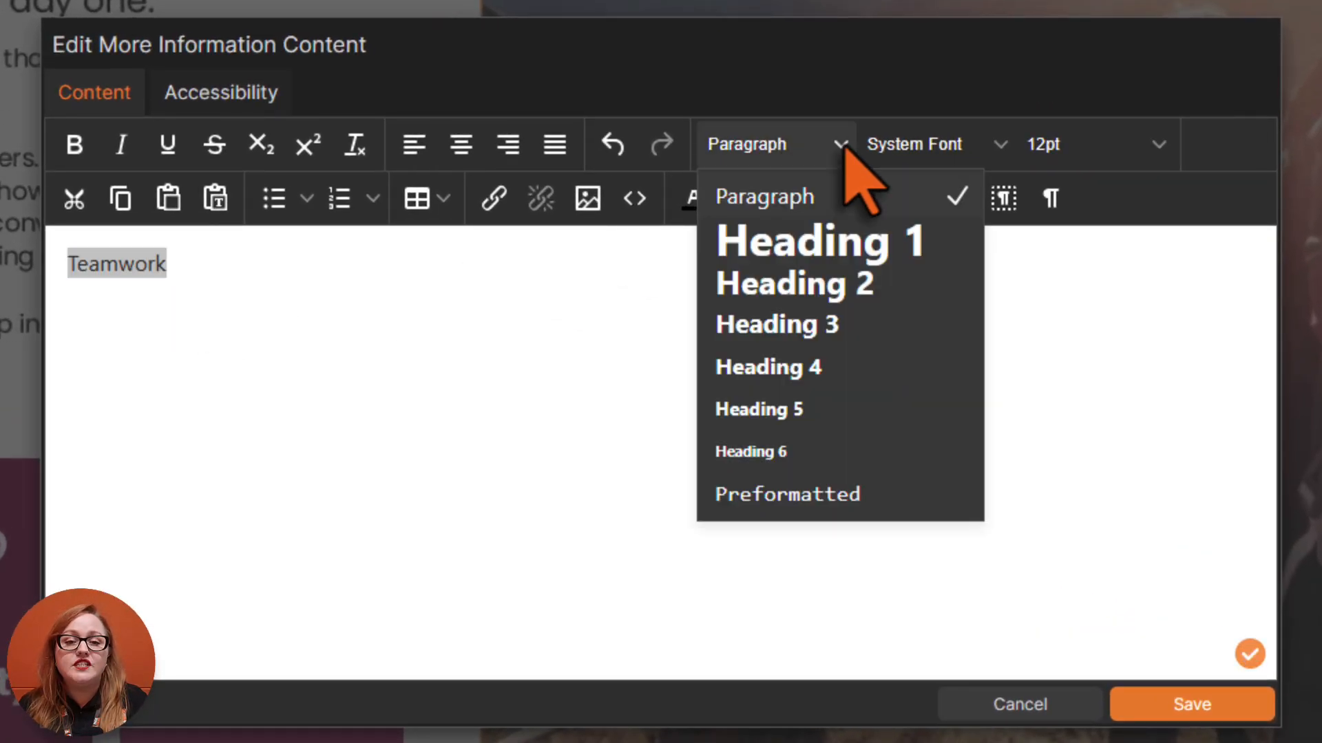
left_click(847, 270)
left_click(461, 145)
left_click(831, 313)
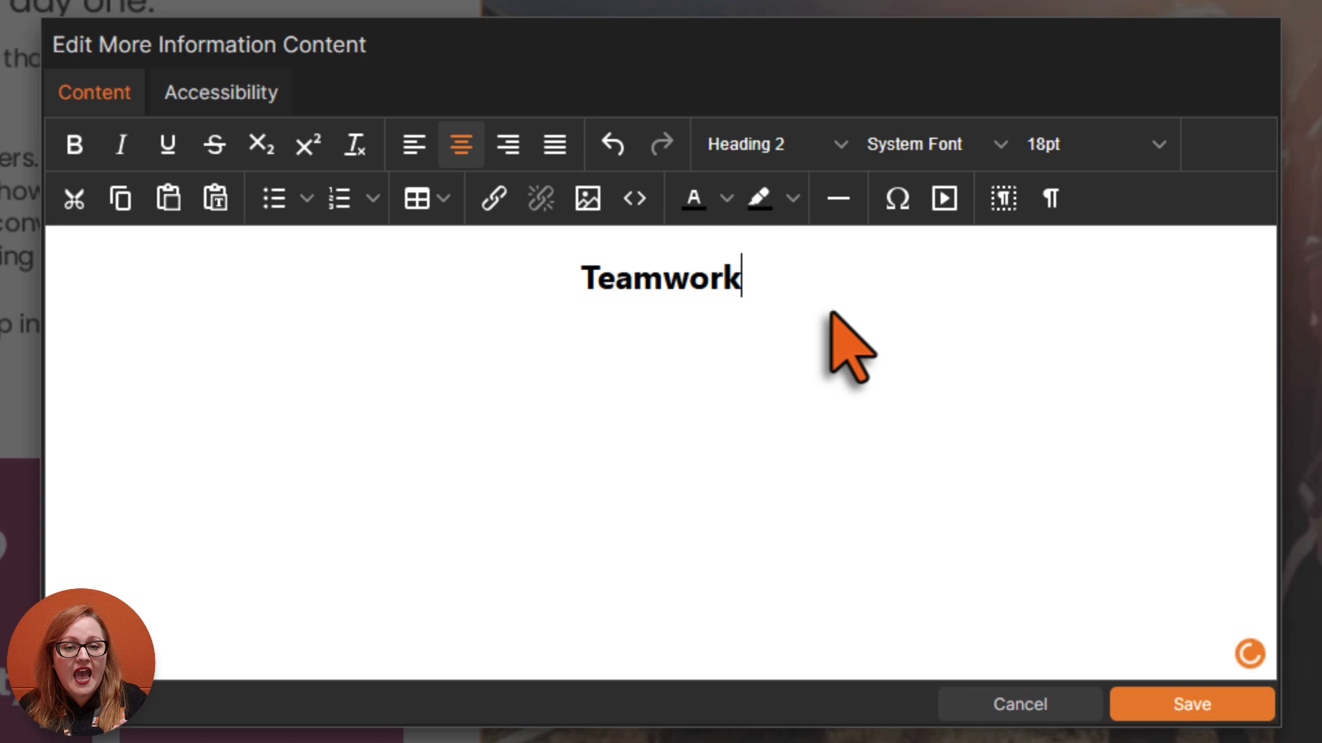
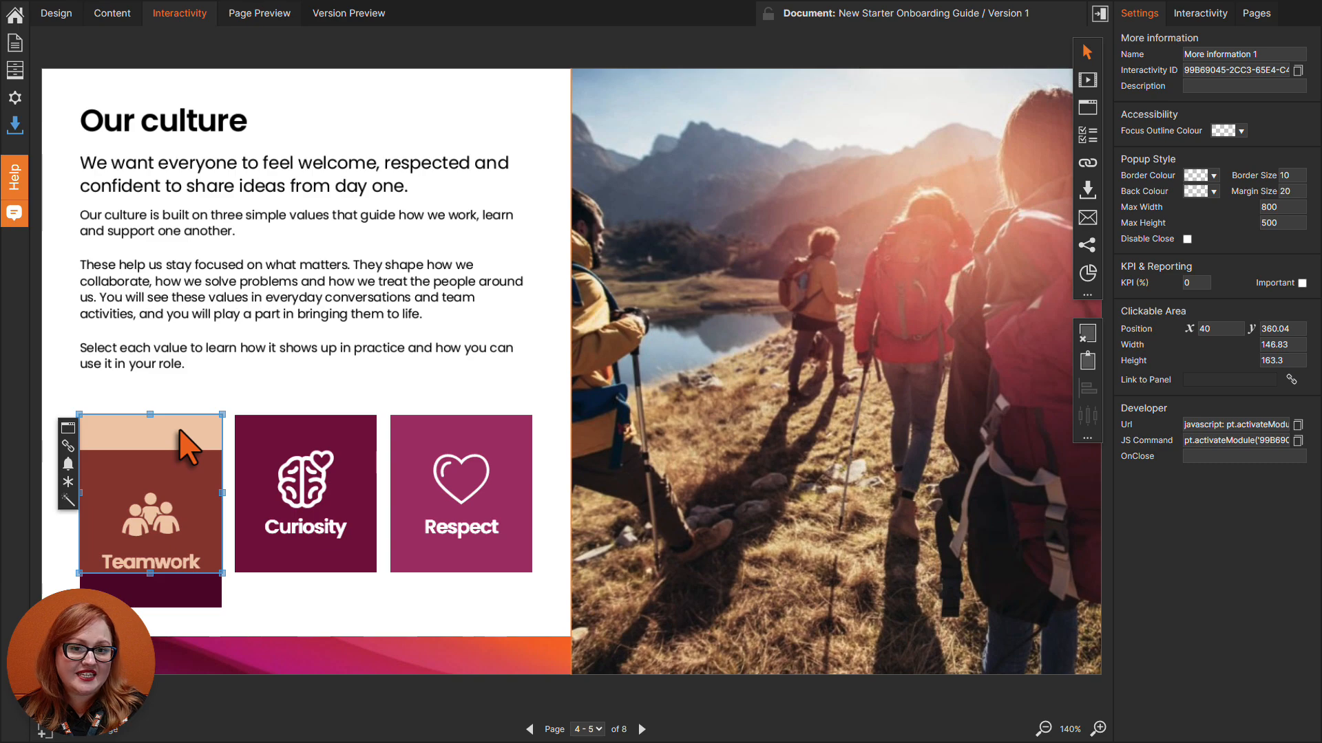
Link the More information interactivity to the Teamwork panel and move the panel back in line with the Curiosity and Respect boxes.
left_click(72, 445)
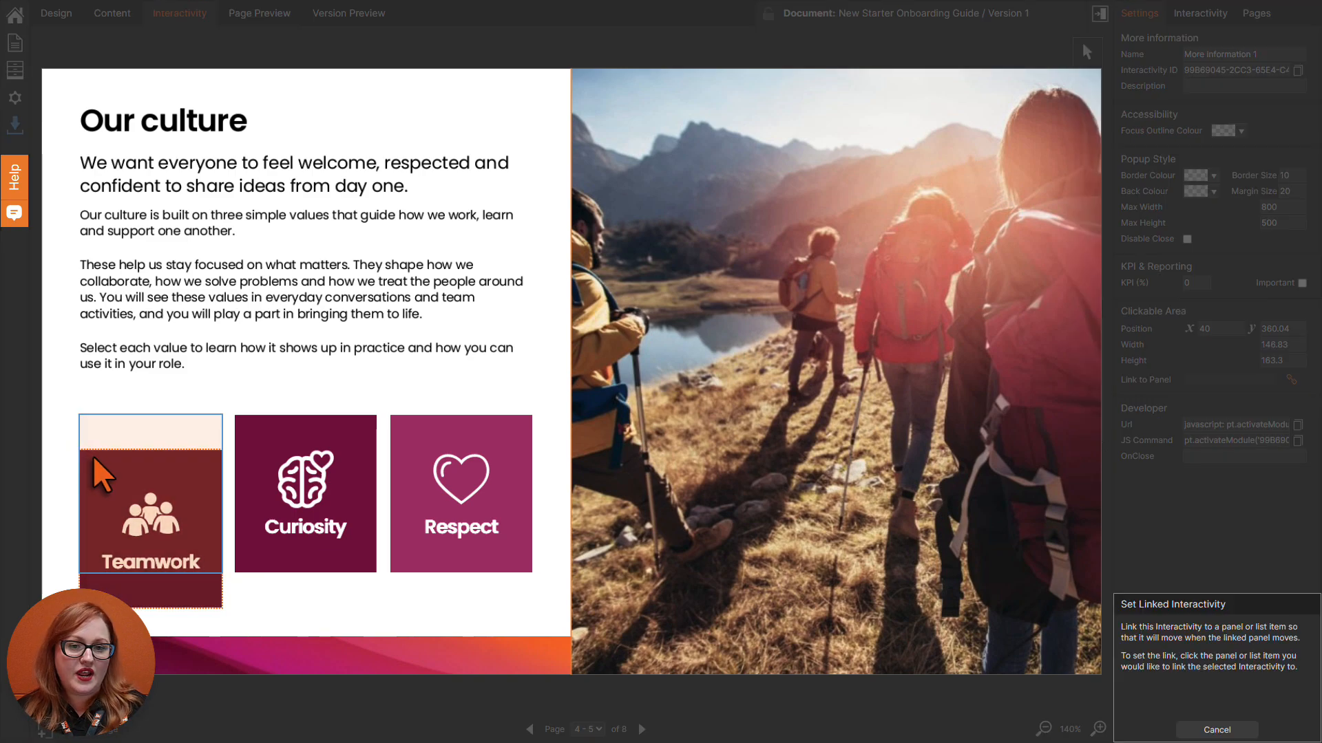
left_click(93, 457)
left_click(72, 14)
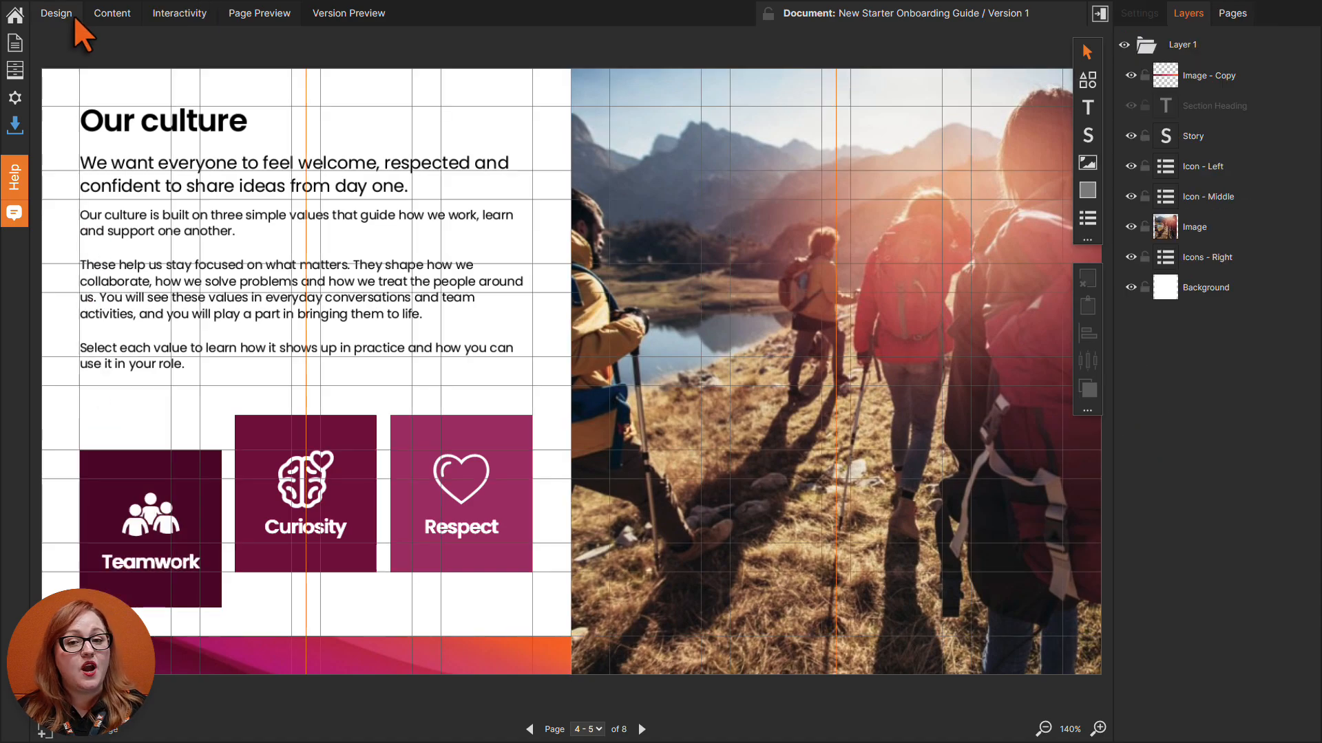
left_click(174, 486)
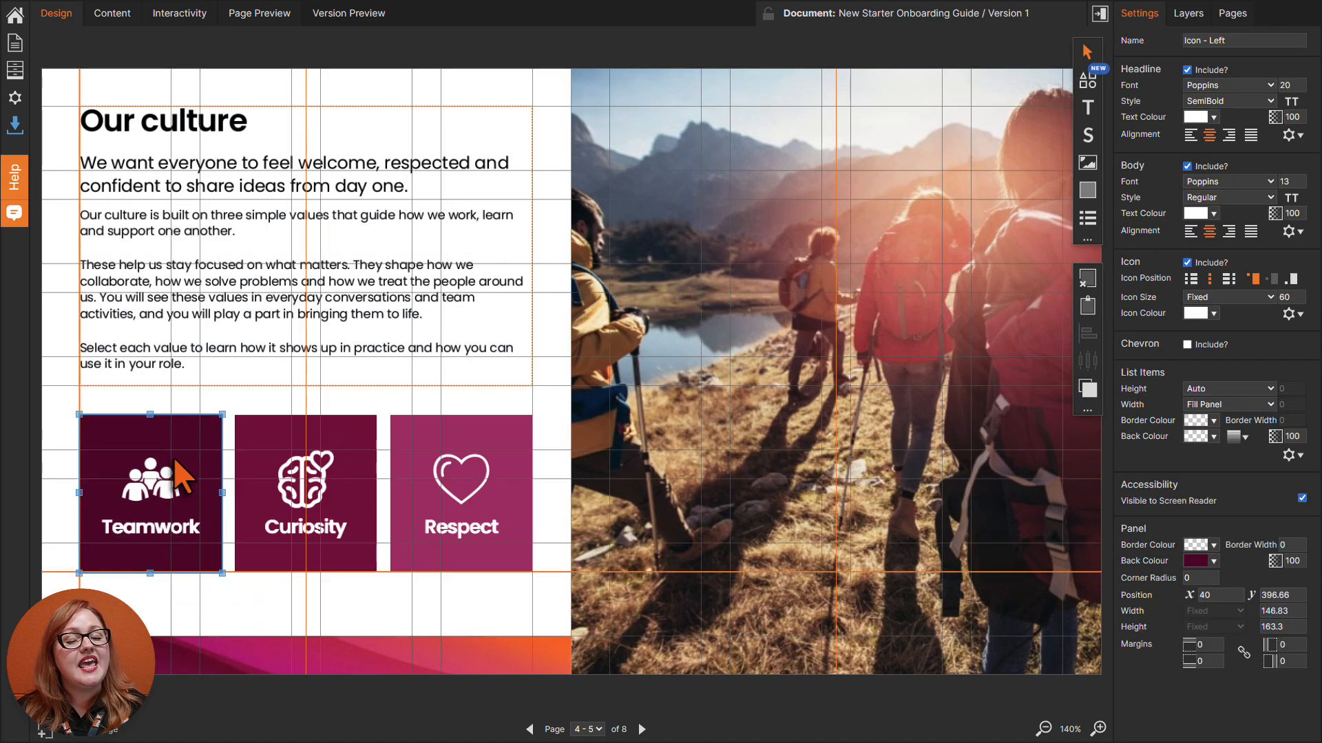
key("Escape")
Preview the Our culture page and test opening and closing the Teamwork pop-up.
left_click(292, 20)
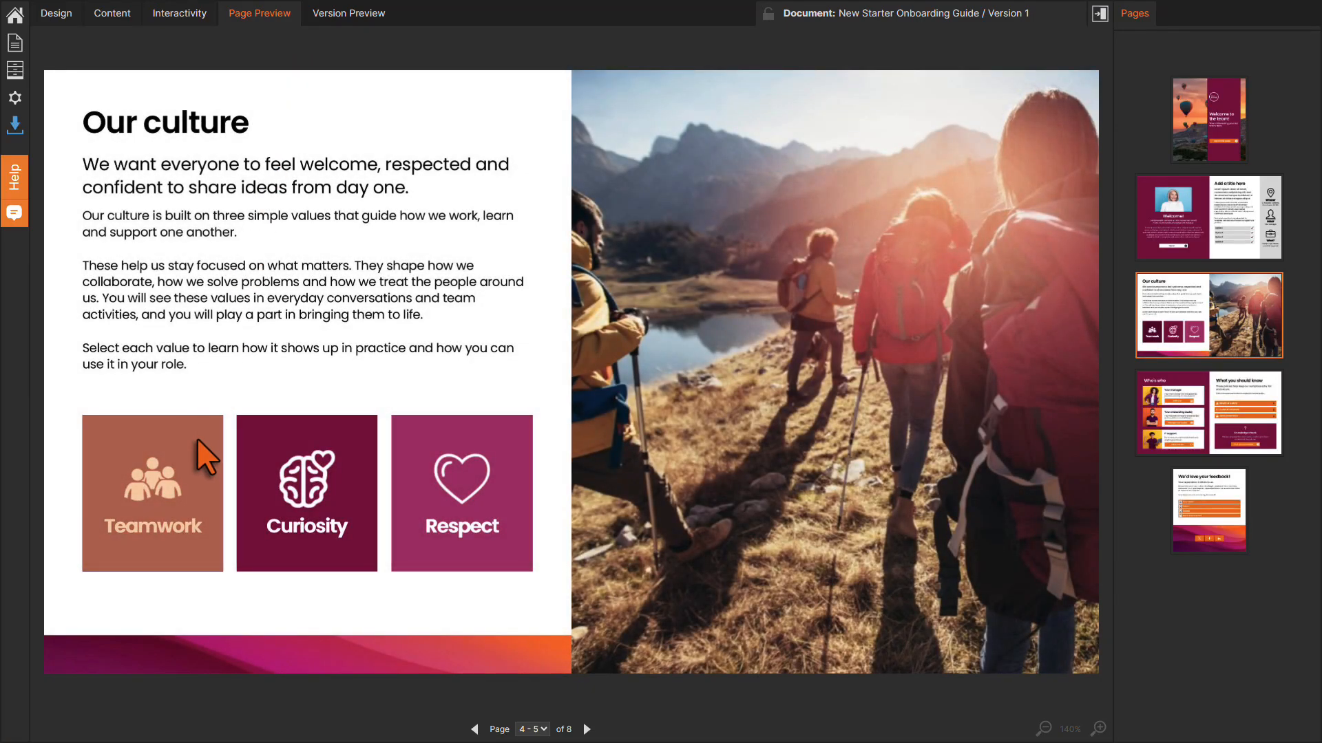
left_click(196, 437)
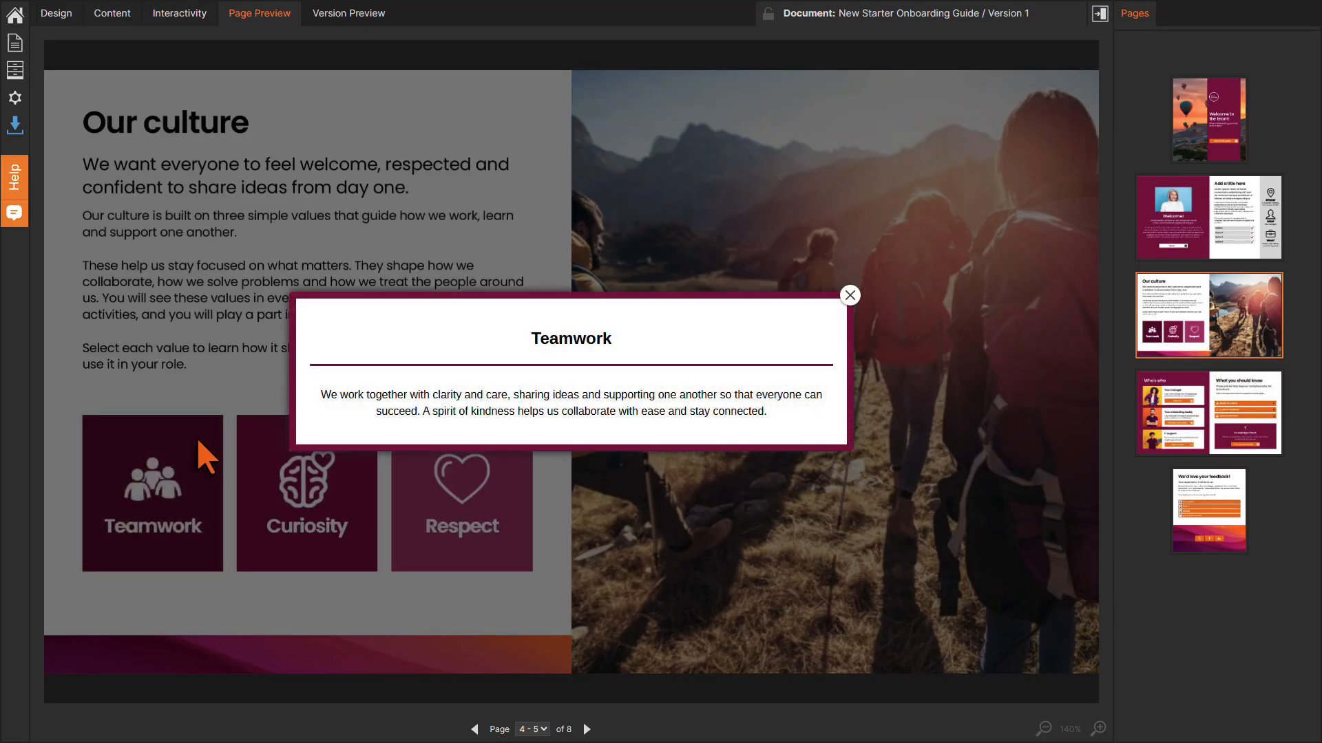
left_click(850, 296)
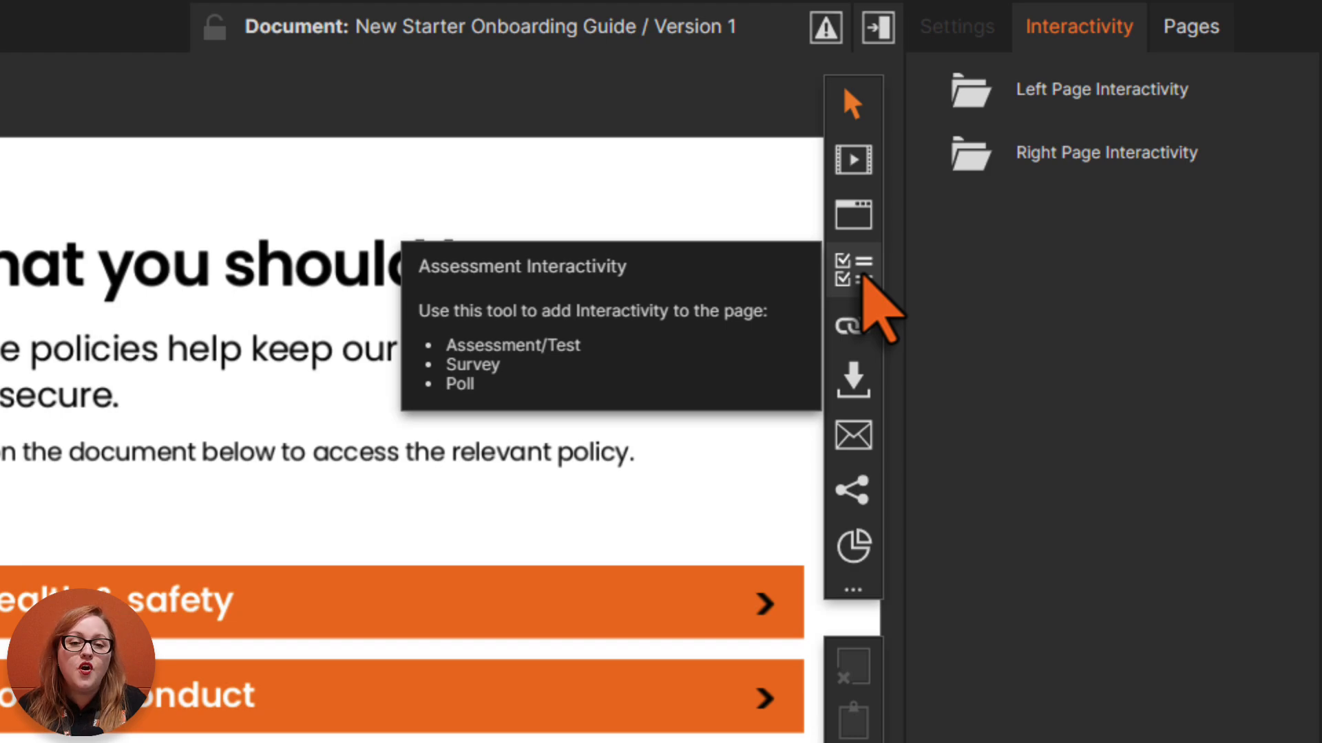
Add an Assessment/Test interactivity over the "Test your knowledge" button in the Knowledge check box.
left_click(861, 275)
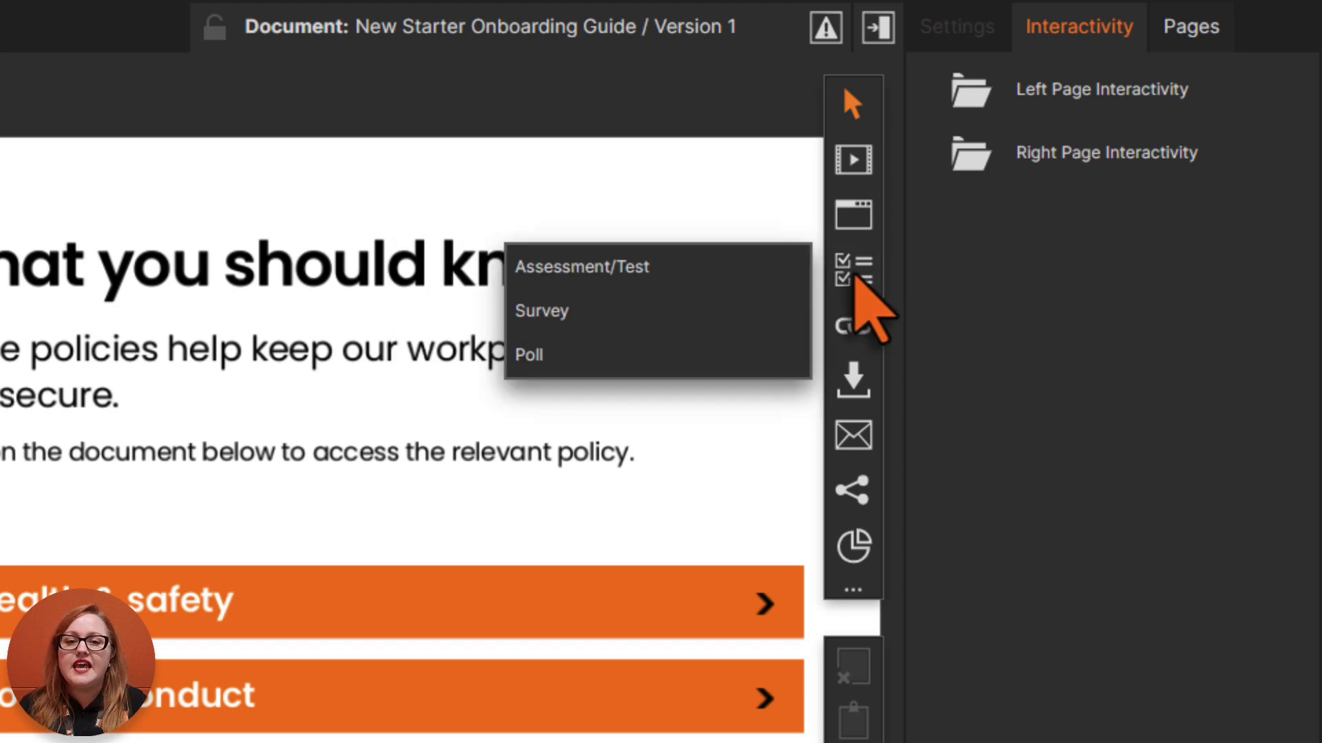
left_click(792, 268)
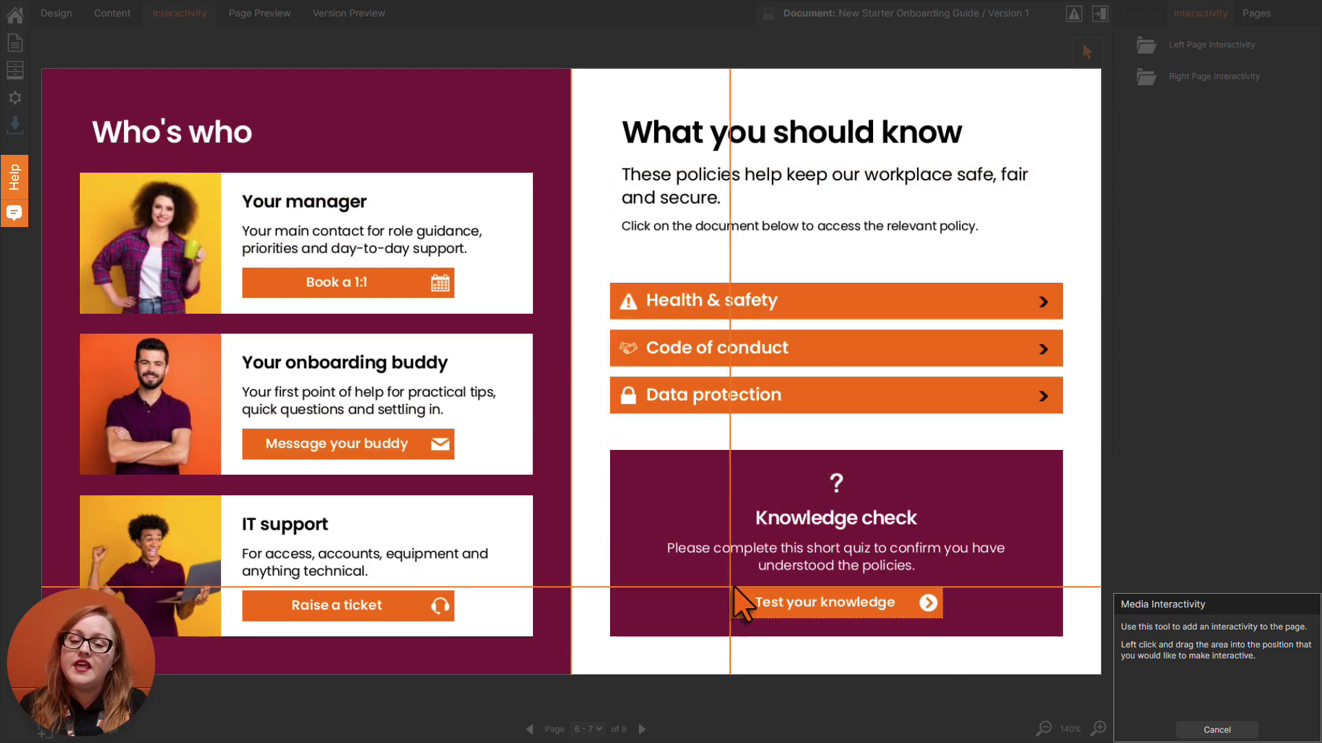
left_click_drag(731, 586, 948, 622)
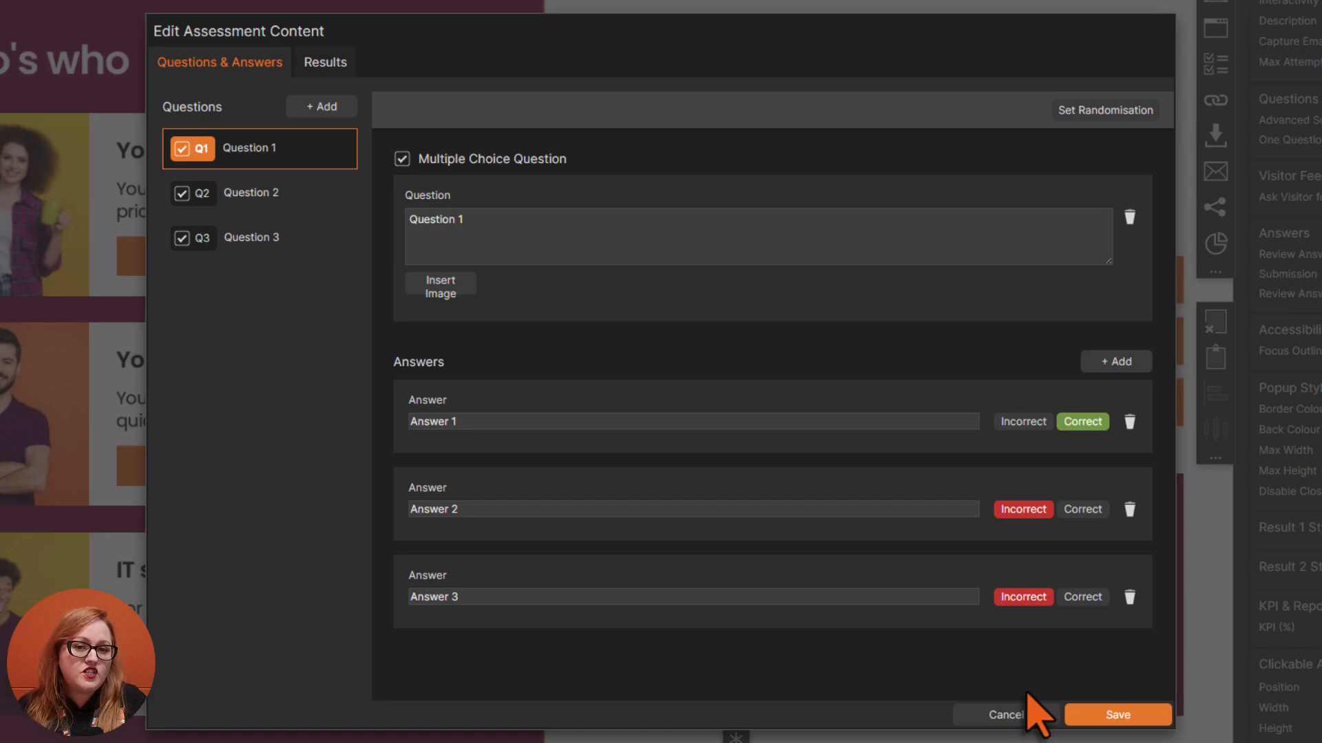
Add a True or False question and an Image Choice question to the assessment.
left_click(347, 108)
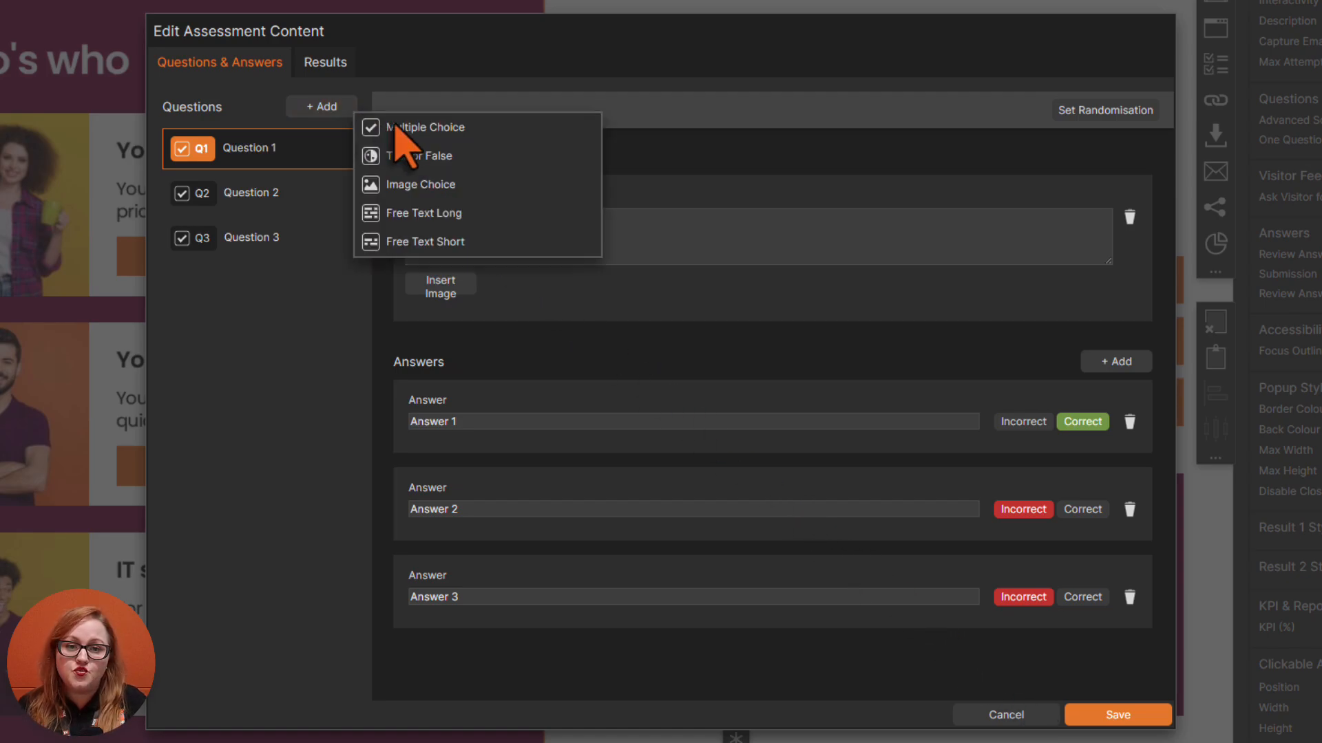
left_click(447, 157)
left_click(350, 109)
left_click(480, 174)
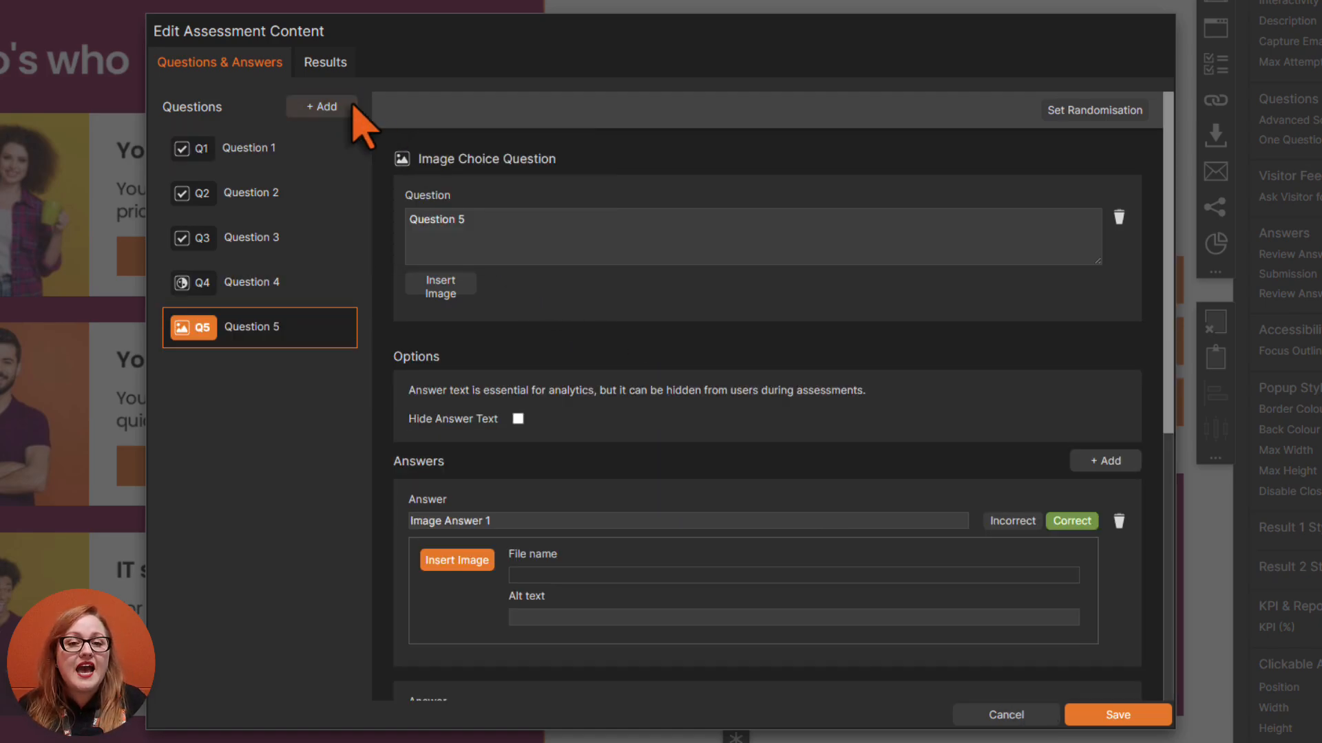
Add Free Text Long and Free Text Short questions, and delete both along with multiple choice questions 2 and 3.
left_click(348, 107)
left_click(440, 203)
left_click(350, 109)
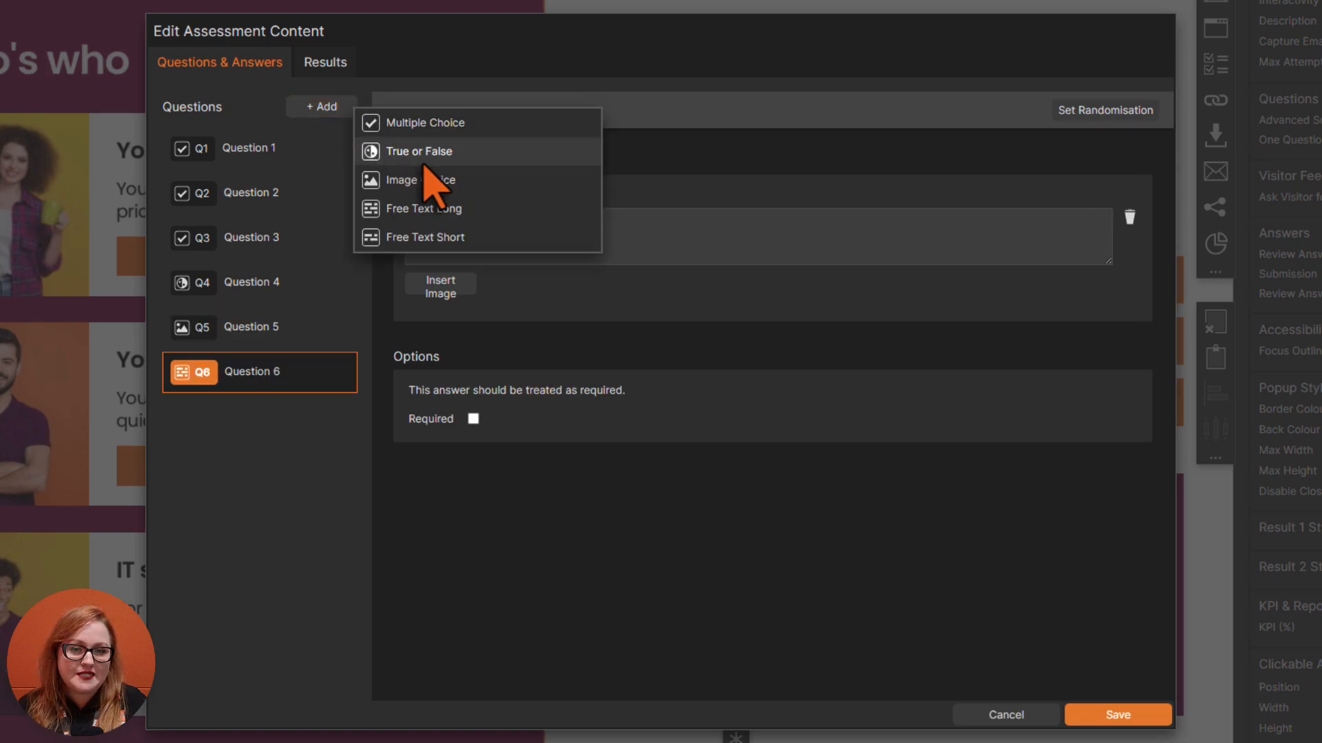
left_click(501, 236)
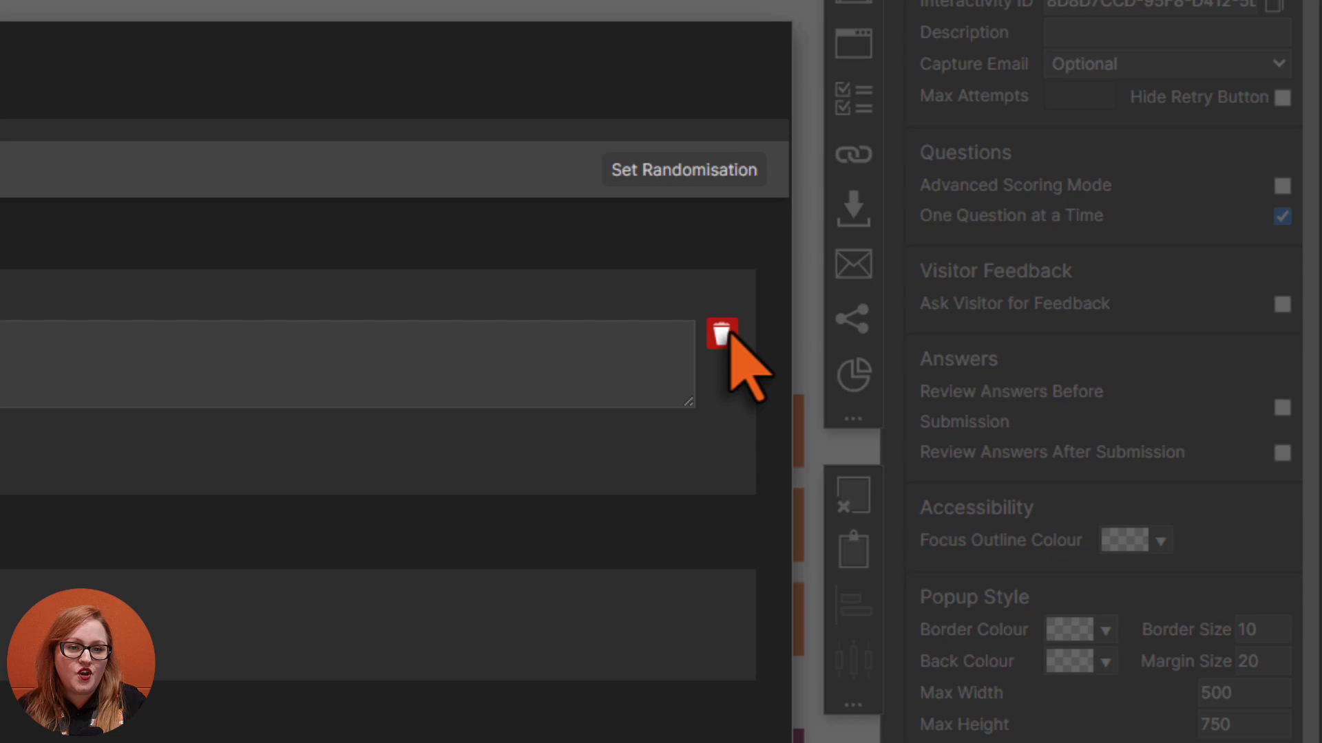
left_click(721, 334)
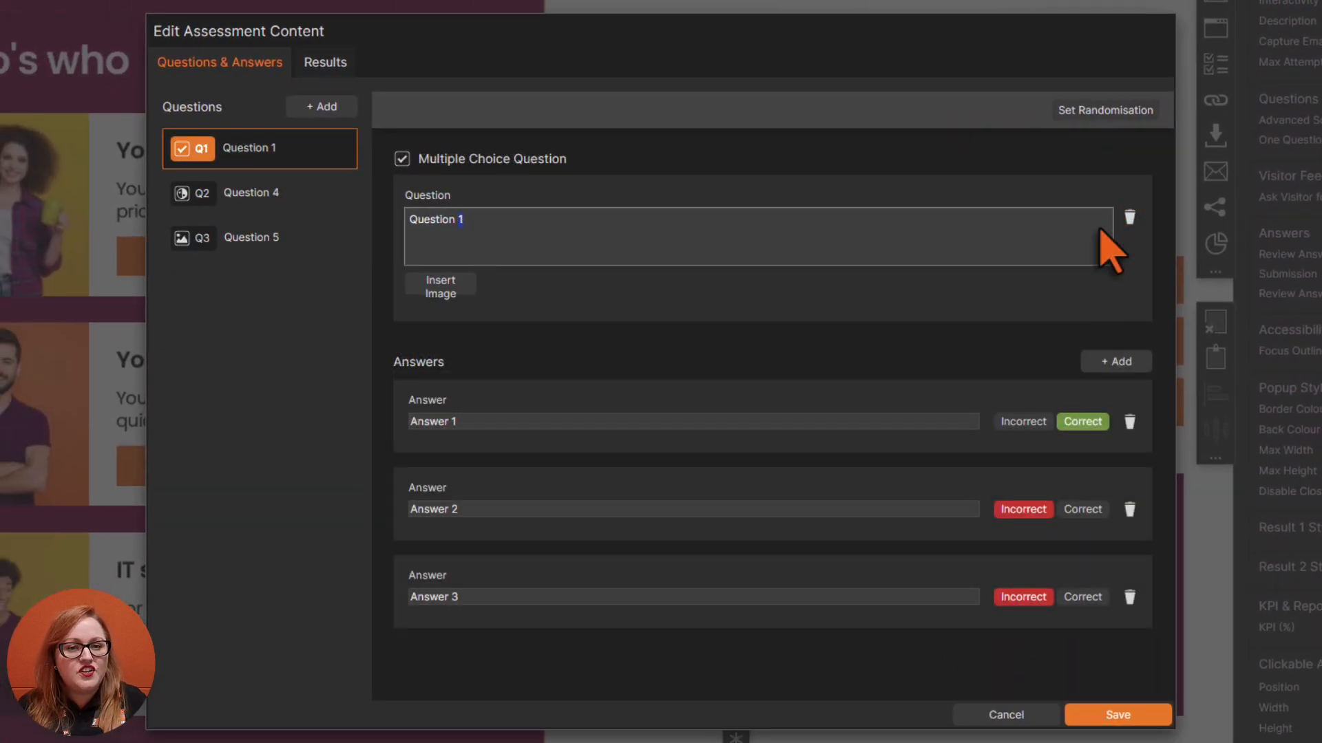
Set question 1 to "Which of the following actions would breach data protection rules?" with the correct answer "Sharing a colleague’s contact details without permission".
key("ctrl+a")
type("Which of the following actions would breach data protection rules?")
triple_click(962, 418)
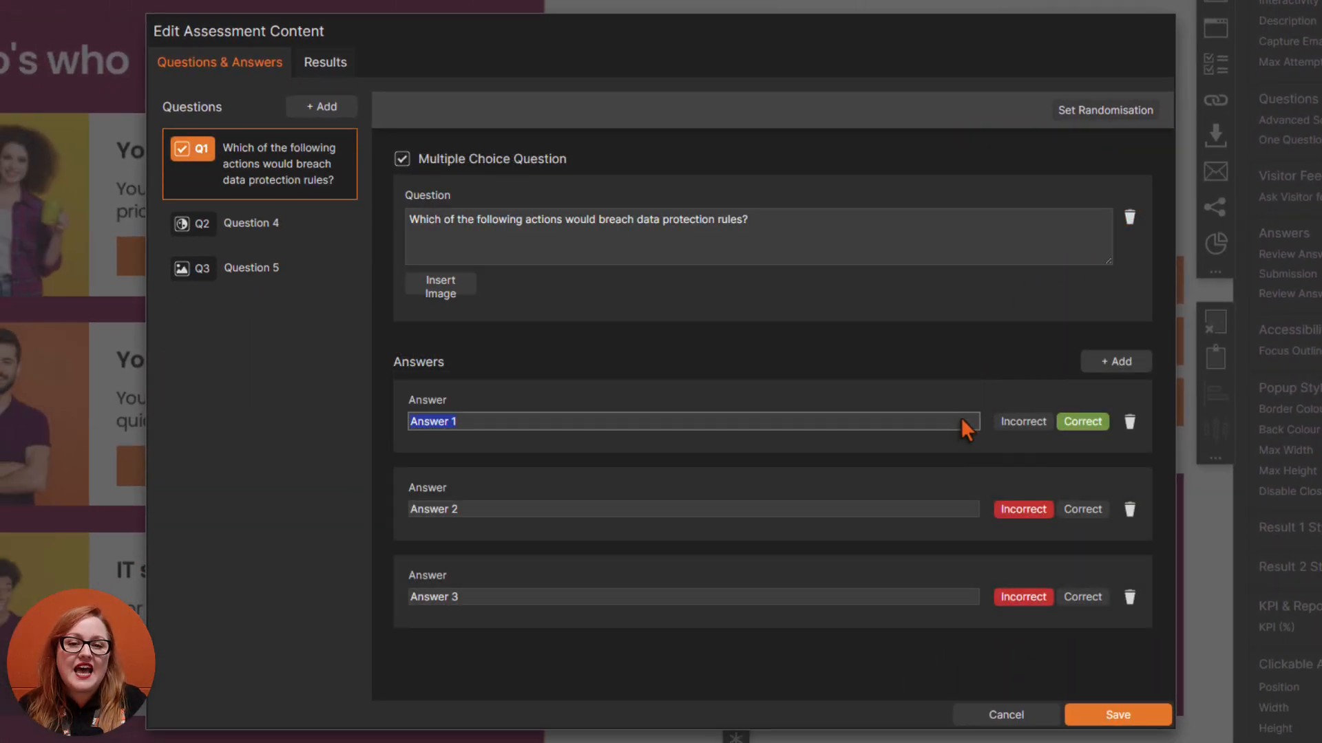
type("Sharing a colleague’s contact details without permission")
Enter "Using your work email to contact a client" and "Saving a document to a secure company folder" as the second and third answers.
triple_click(943, 509)
type("Using your work email to contact a client")
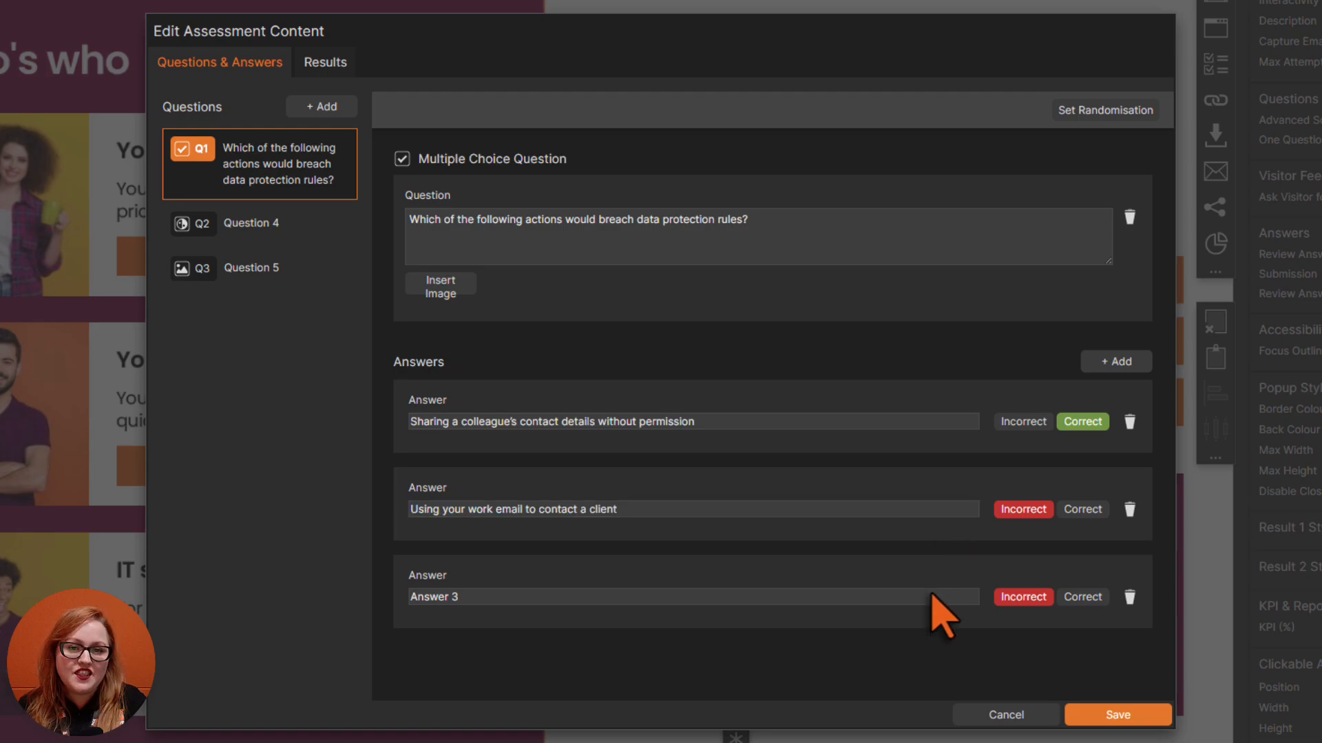
triple_click(933, 595)
type("Saving a document to a secure company folder")
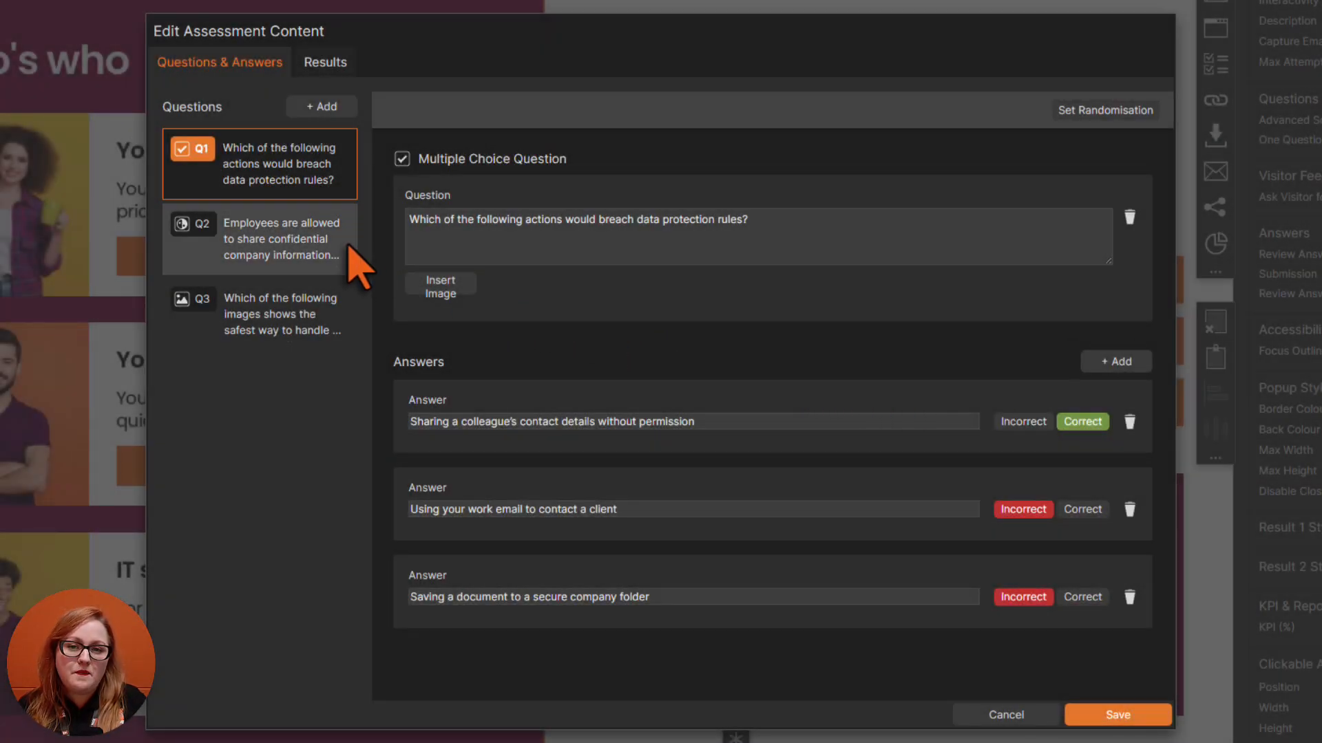
Check the true or false and image choice questions, and set the Pass result to require 3 correct answers.
left_click(348, 247)
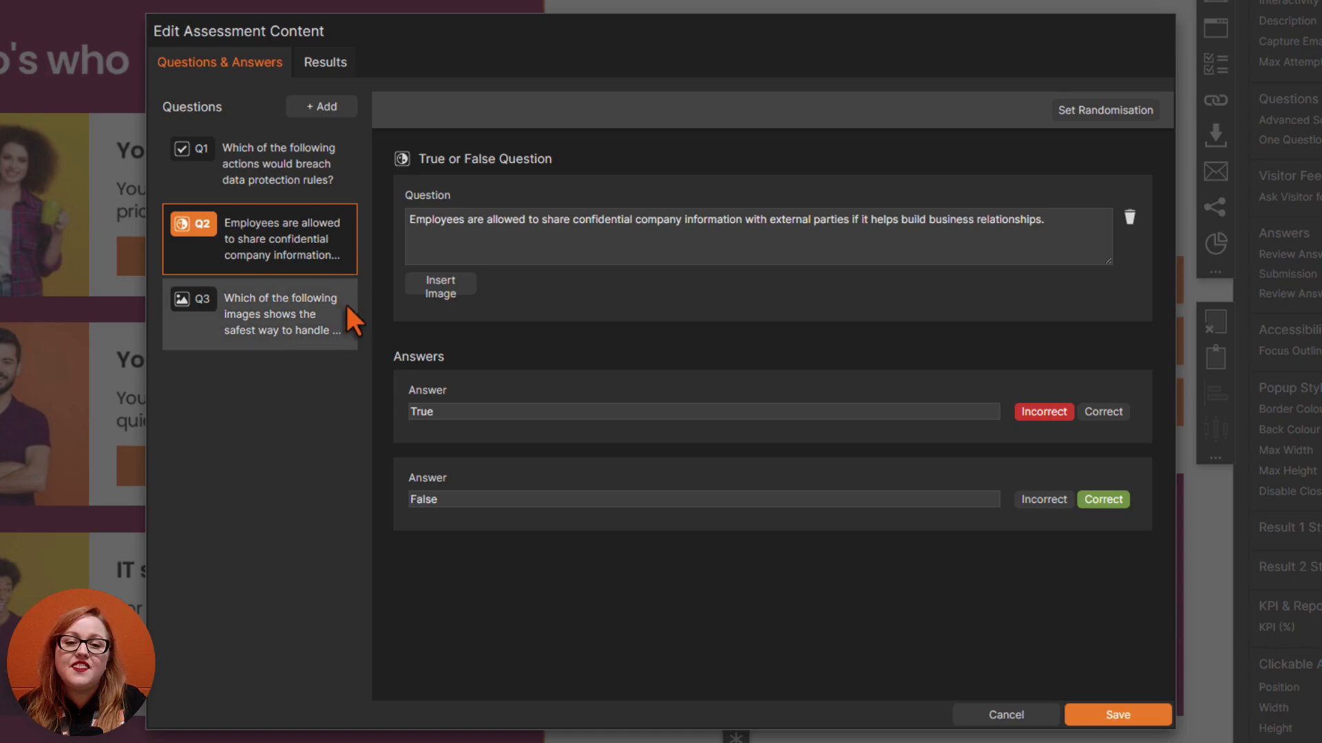
left_click(354, 324)
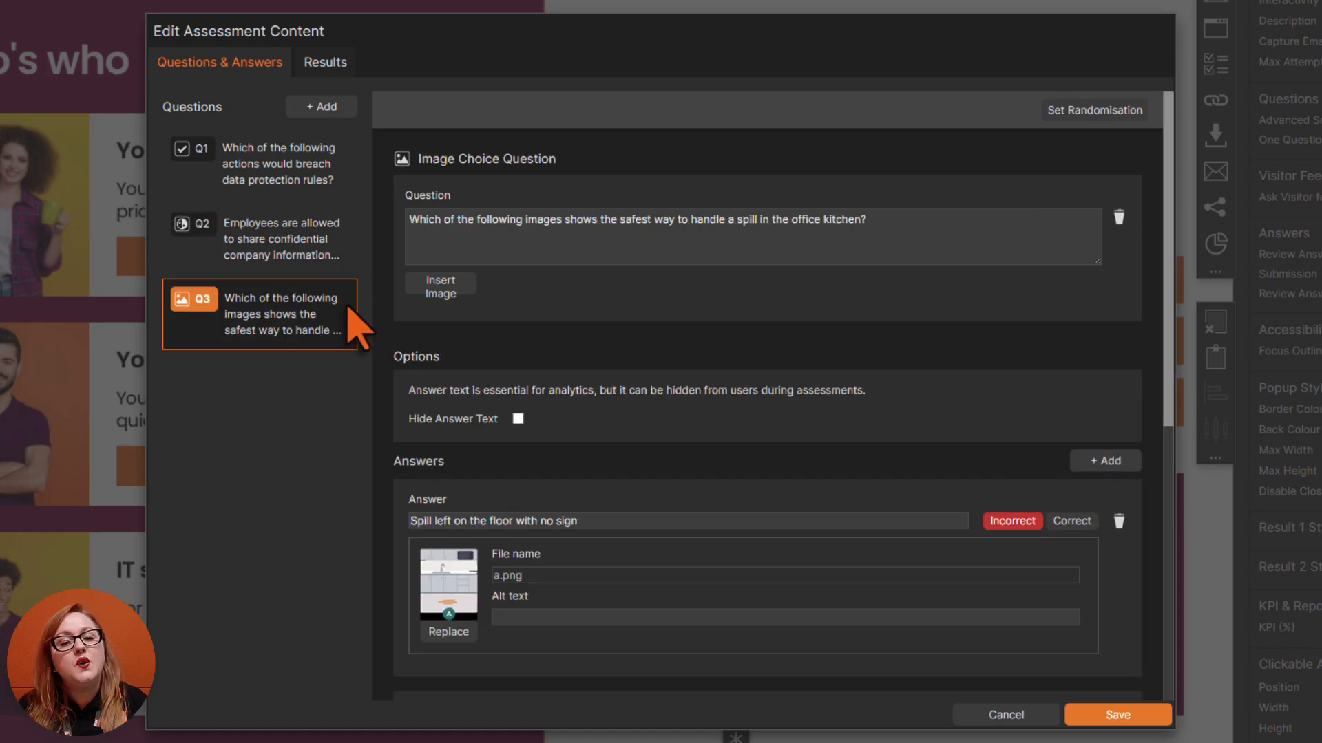
left_click(329, 61)
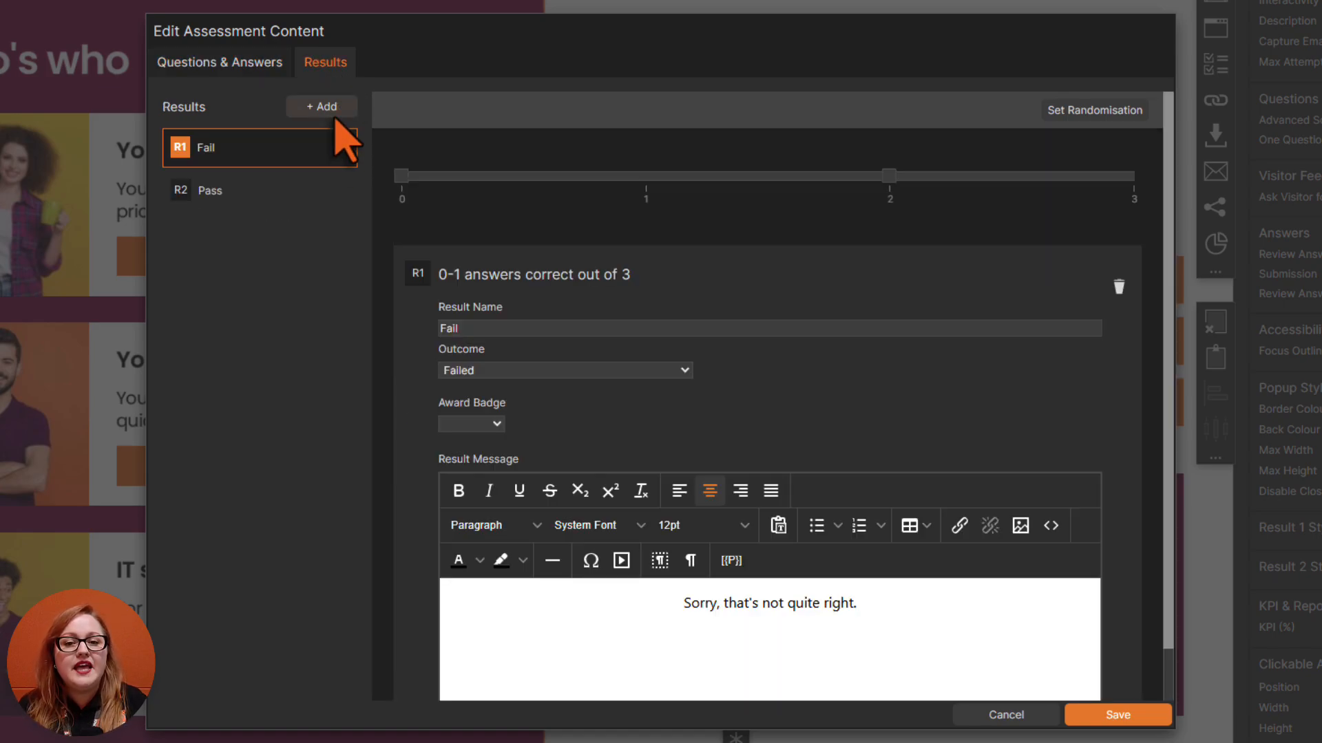
left_click(333, 189)
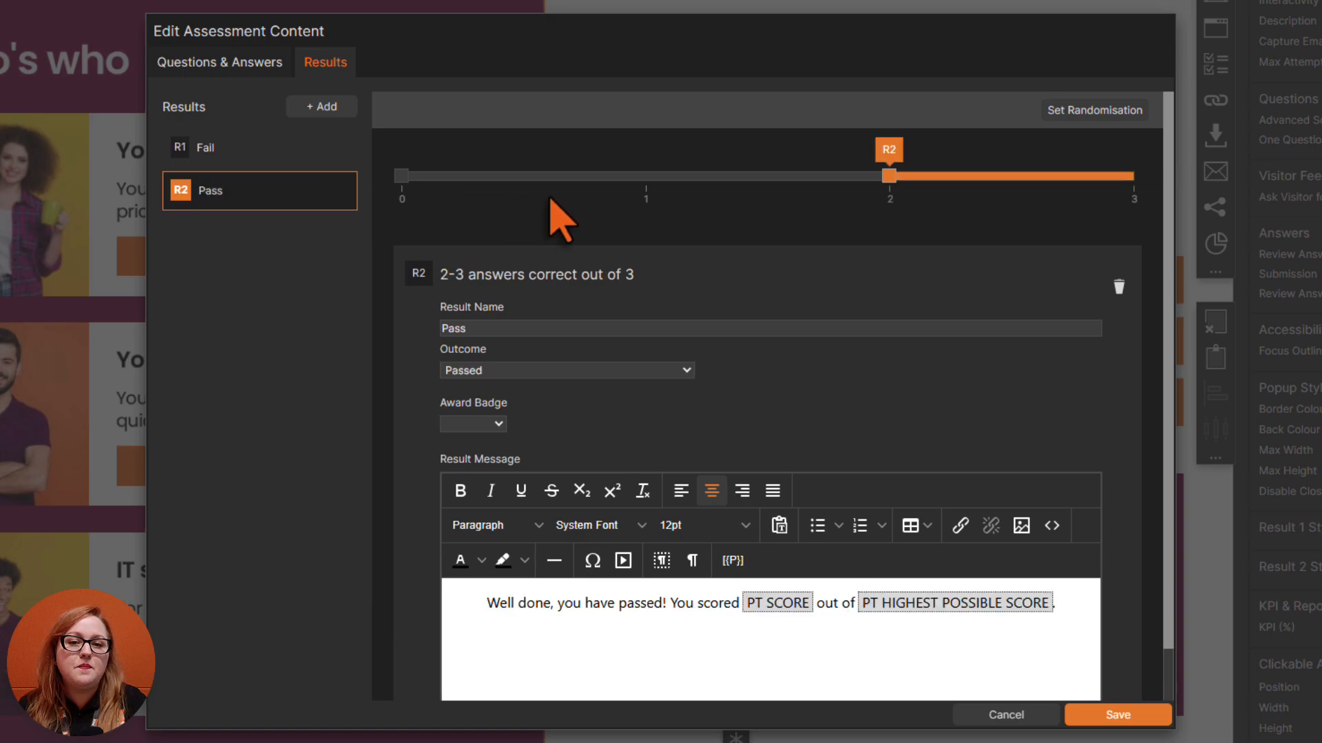
left_click(1129, 176)
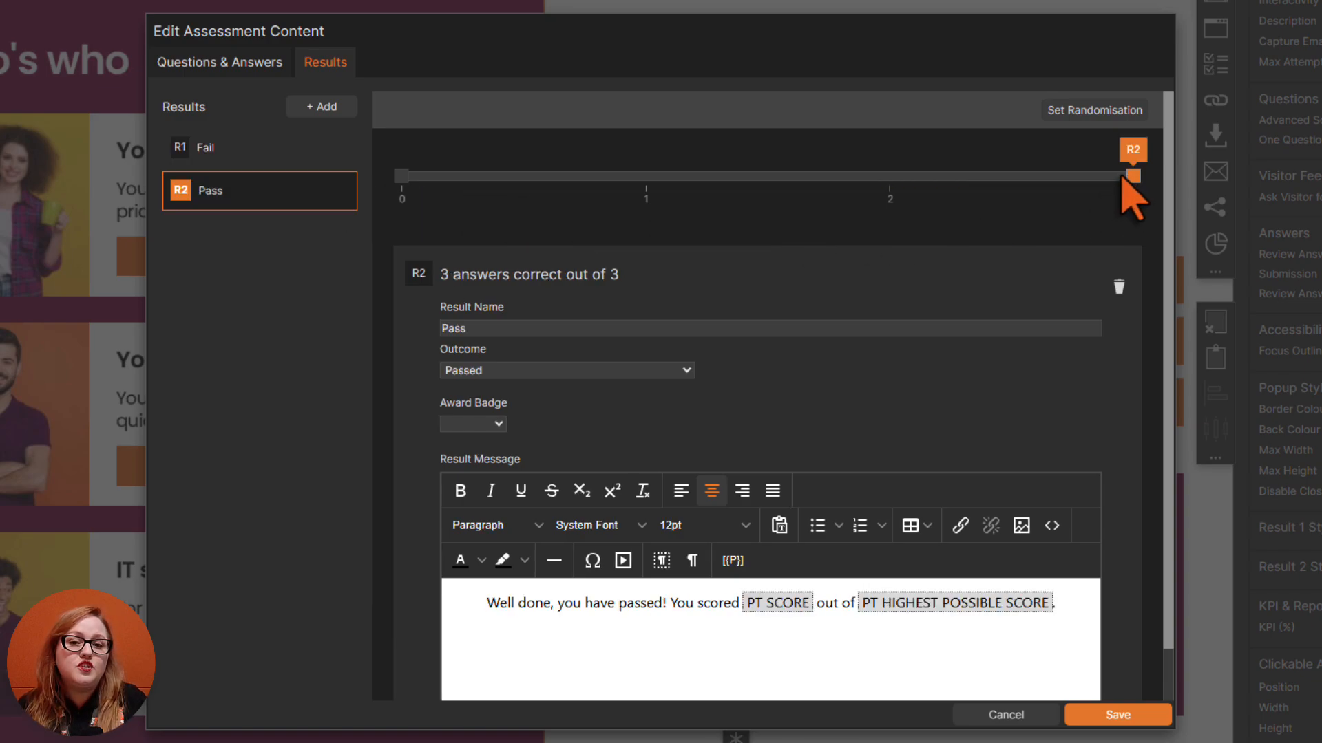
Review the score ranges and messages of the Fail and Pass results, and save the assessment content.
left_click(344, 148)
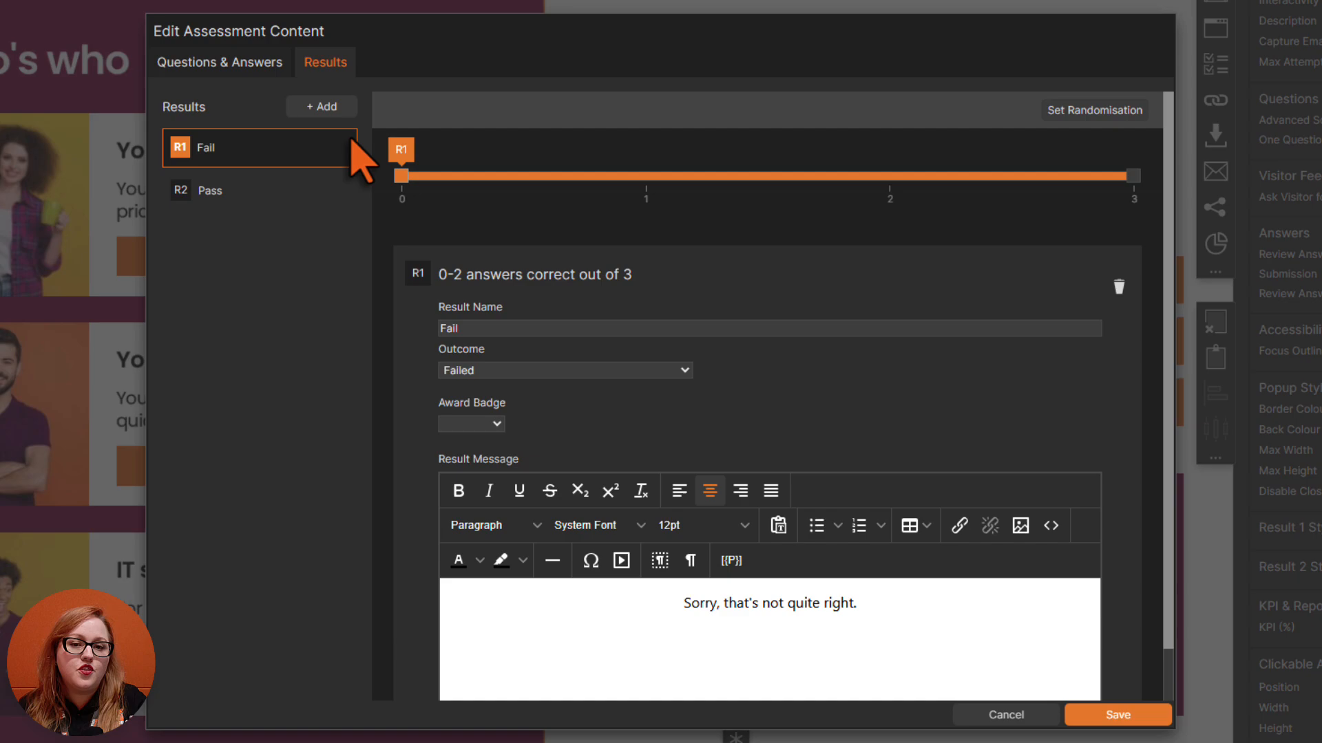
left_click(348, 200)
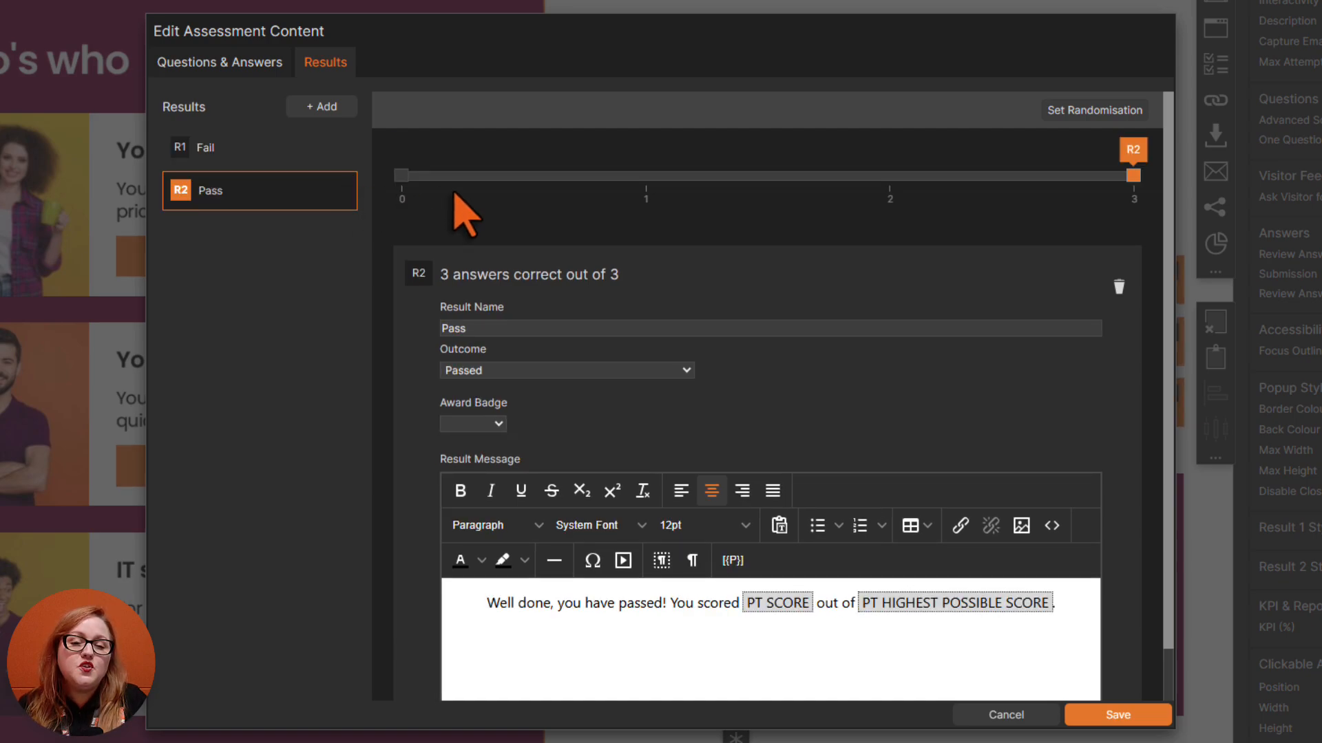
scroll(1086, 286, "down", 3)
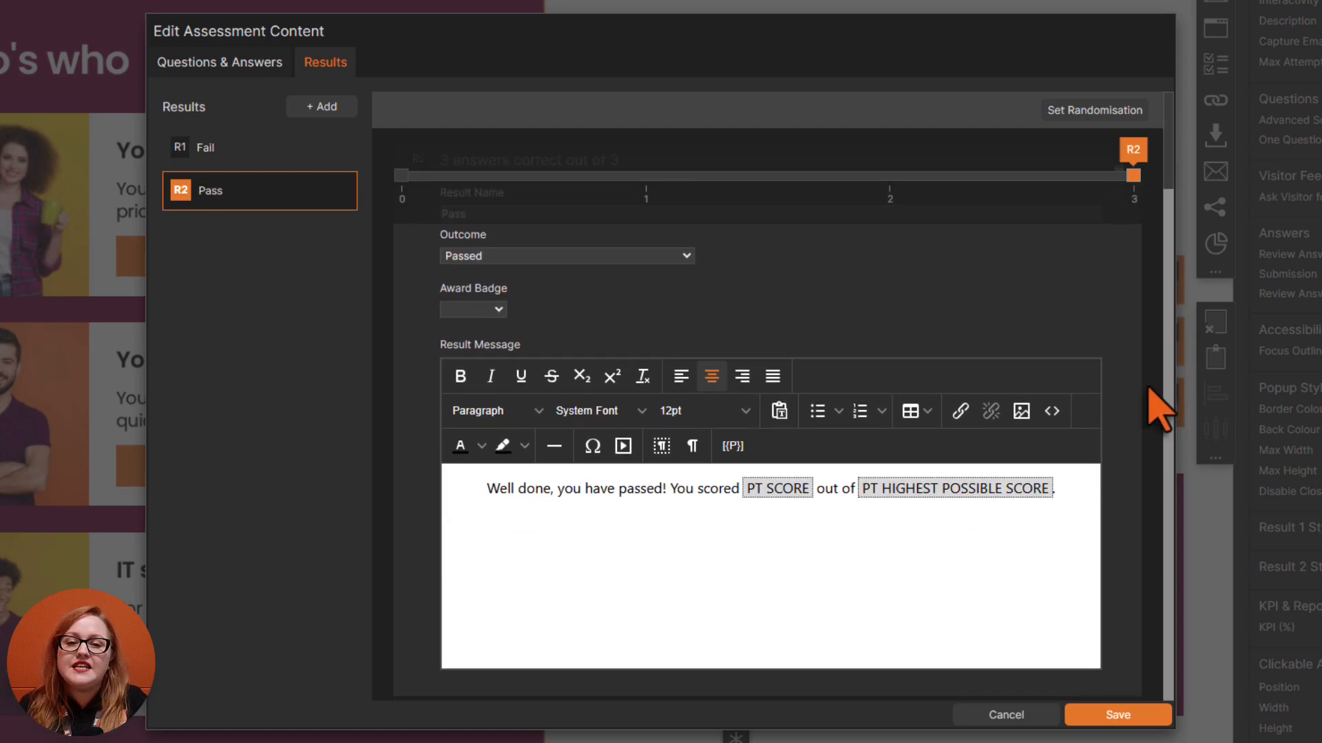
left_click(338, 144)
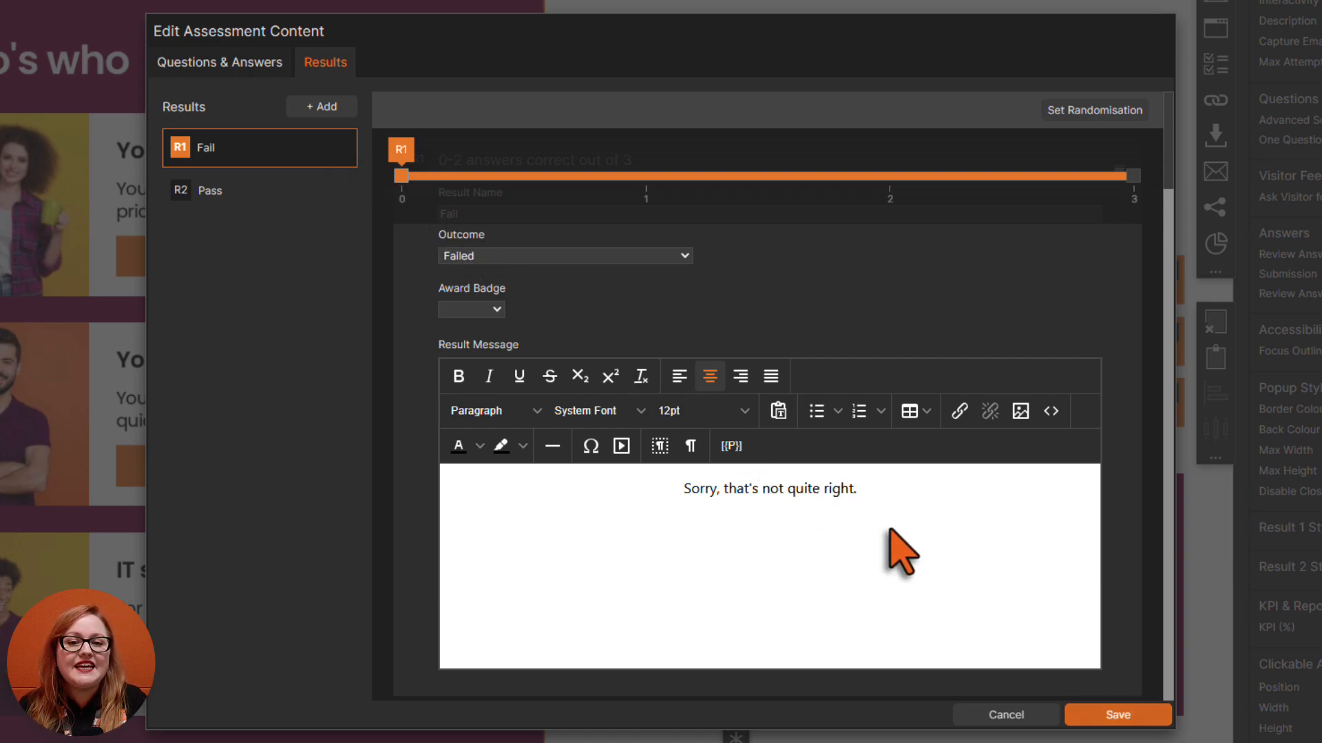
left_click(1150, 717)
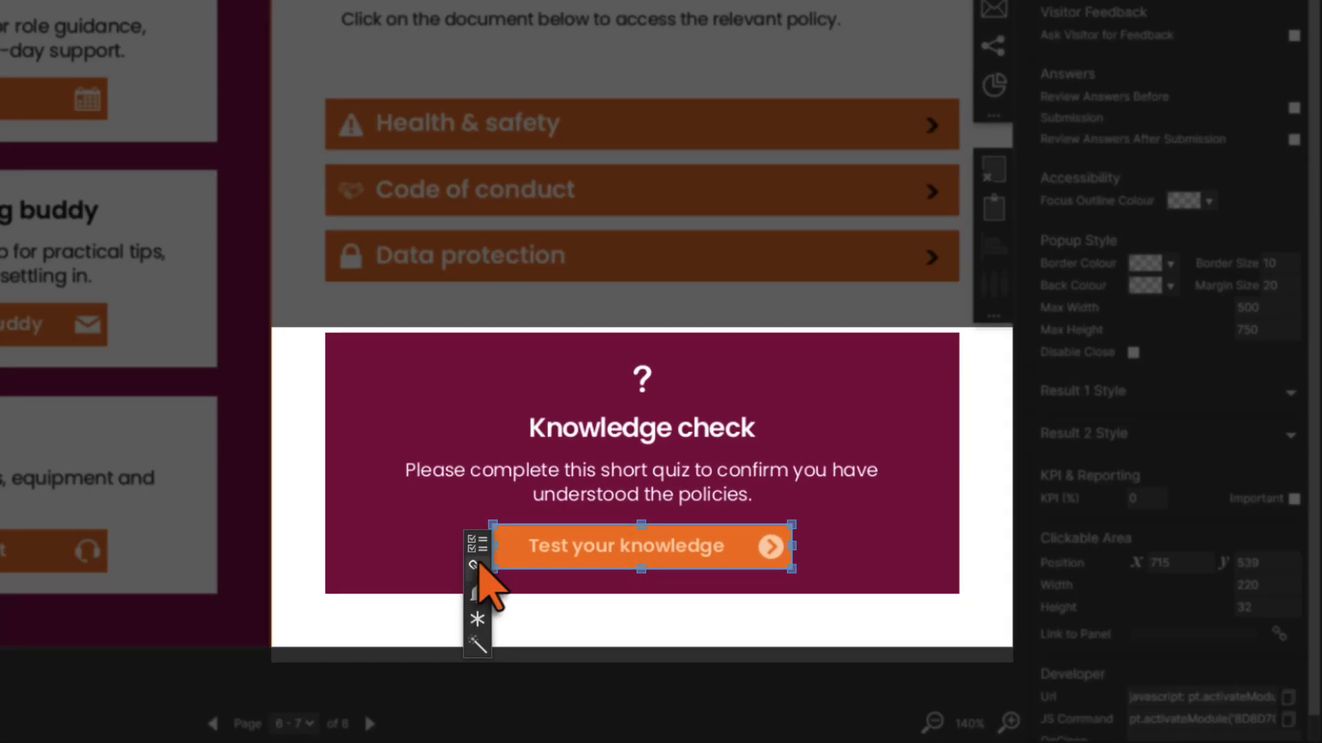
Link the assessment interactivity to the "Test your knowledge" button panel.
left_click(474, 565)
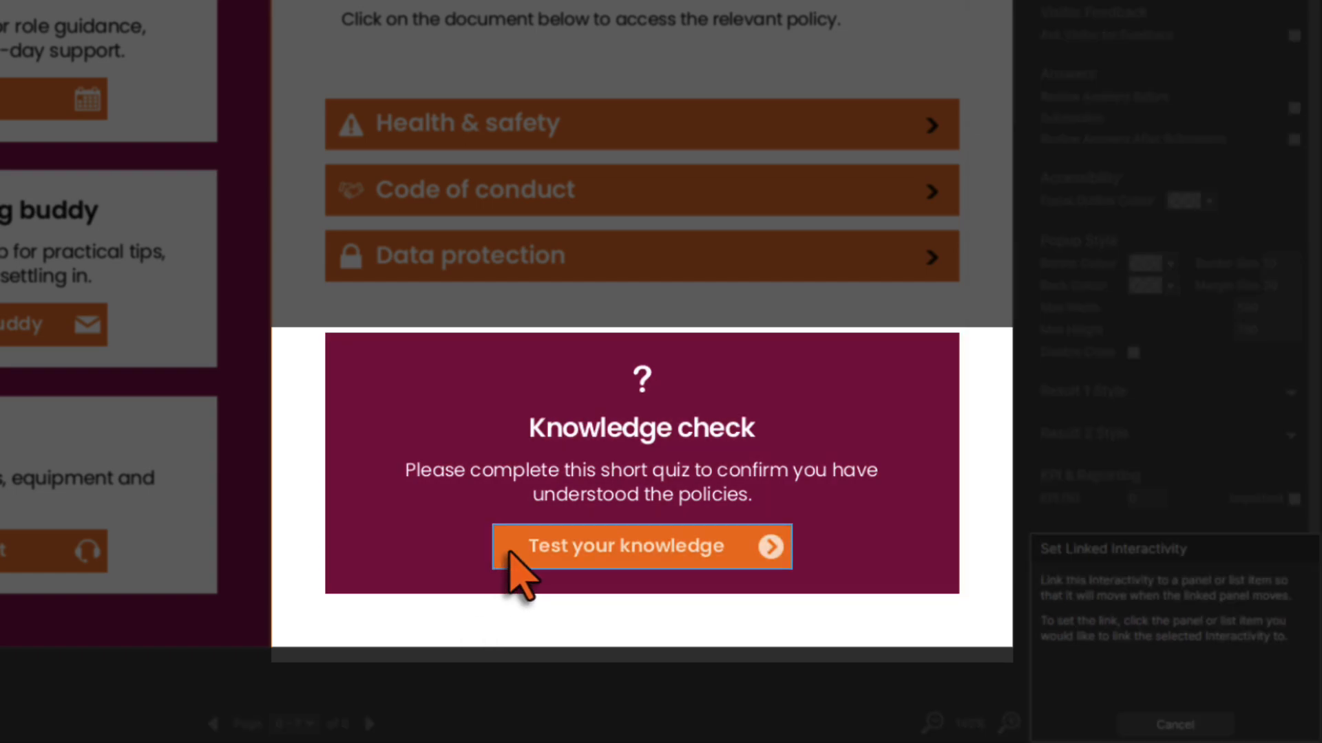
left_click(517, 547)
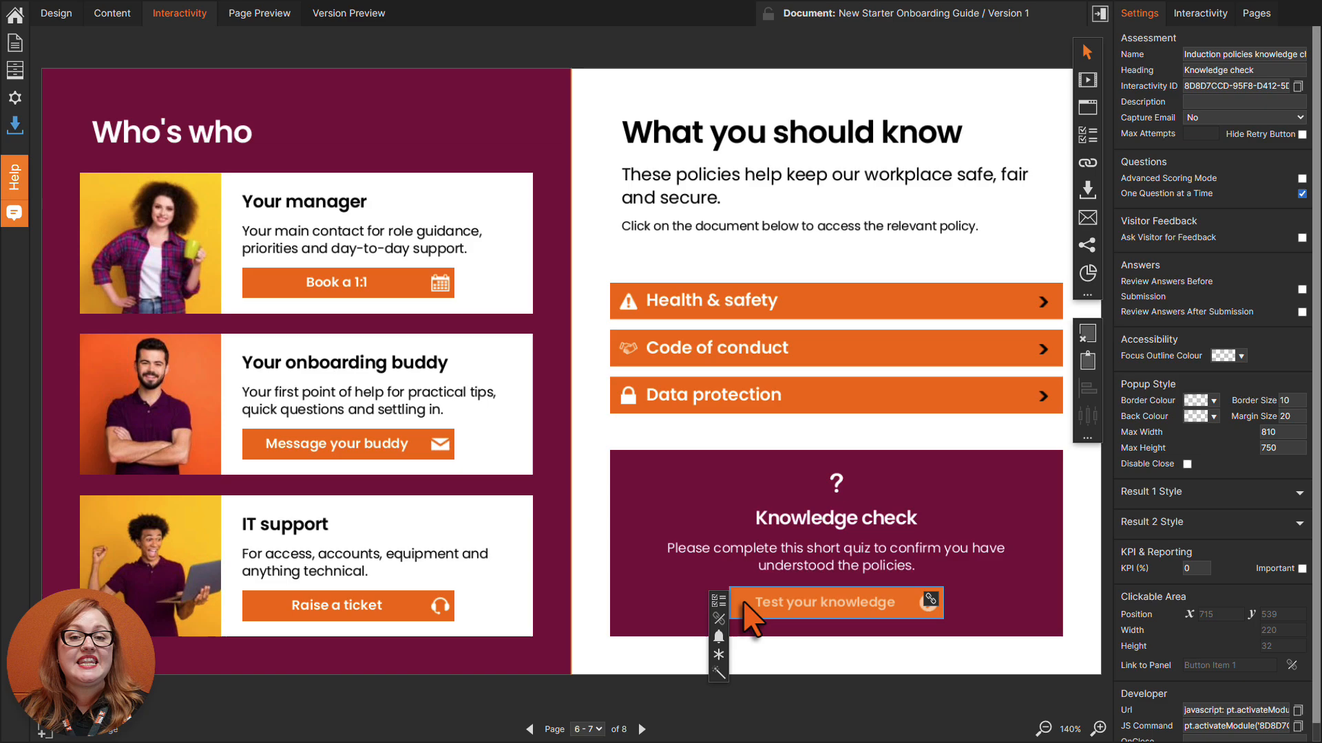
Preview the page and test the knowledge check with the contact details answer, False and image B, closing the result at the end.
left_click(297, 19)
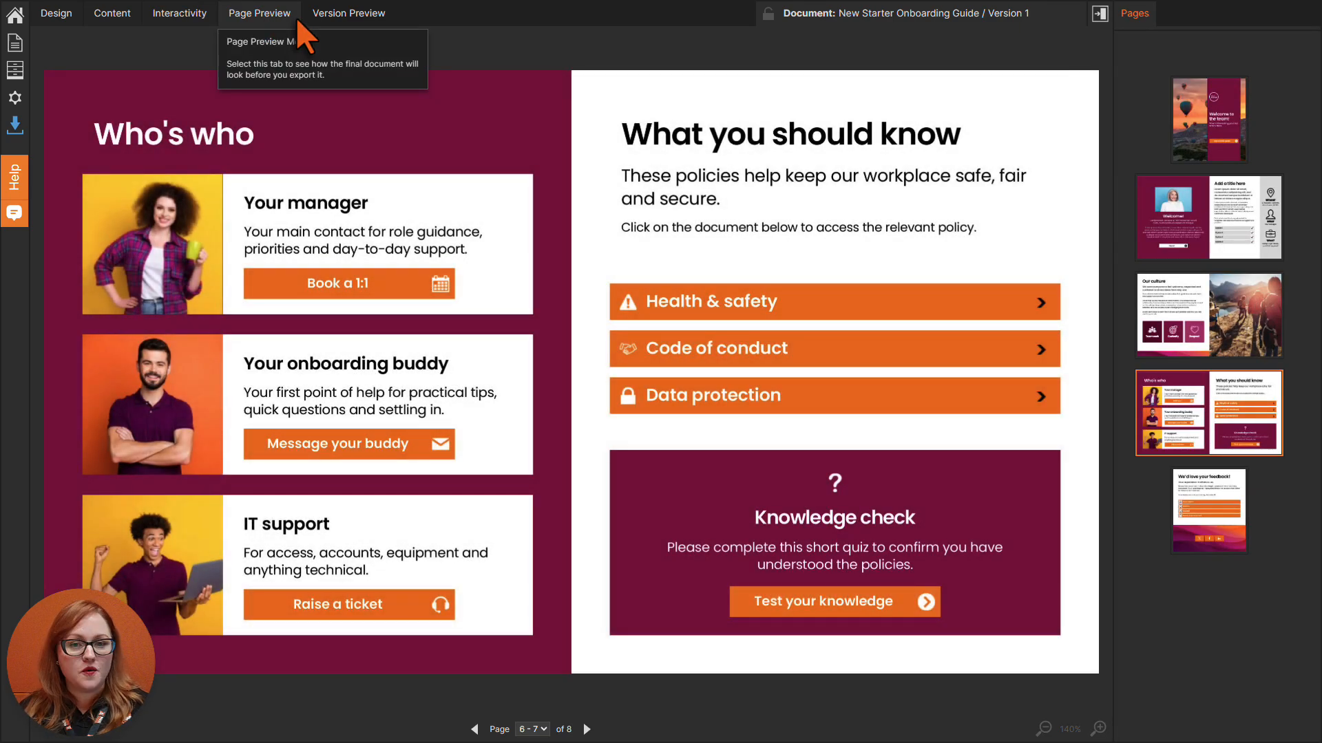
left_click(921, 602)
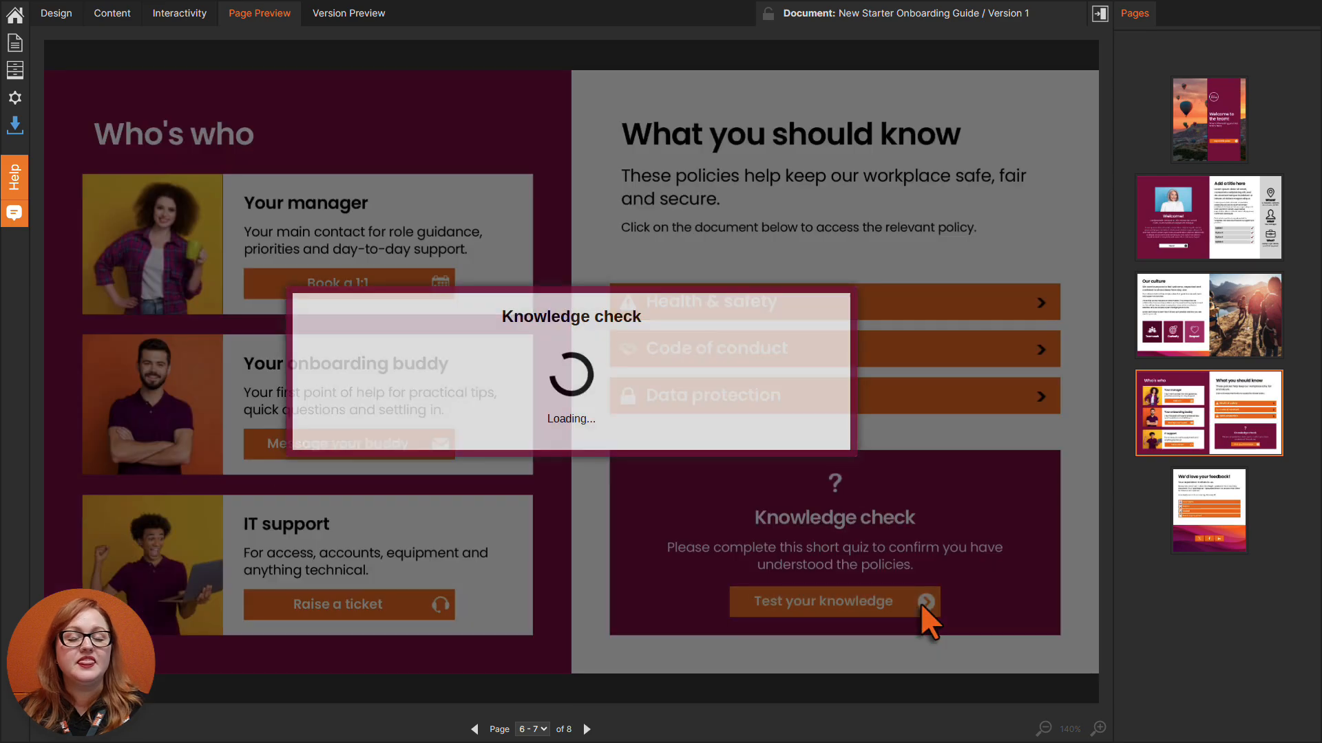
left_click(812, 383)
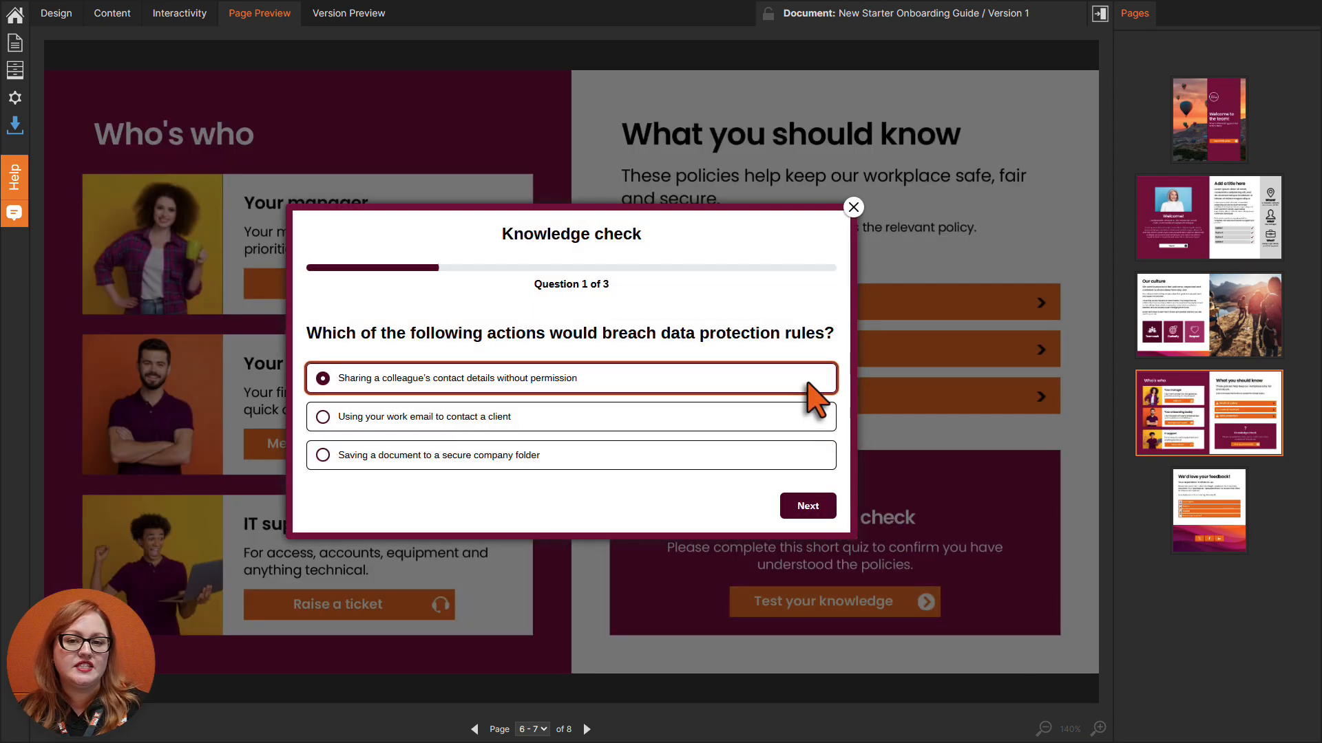
left_click(834, 504)
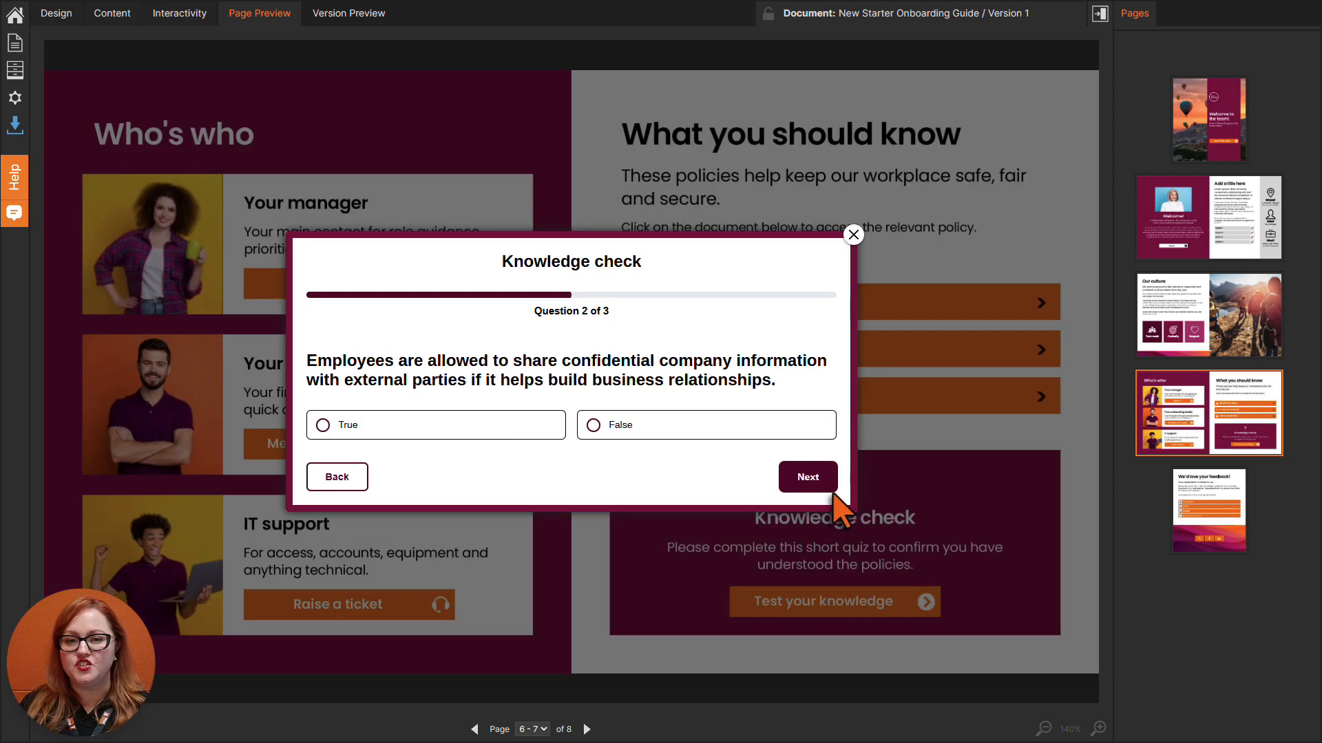
left_click(823, 428)
left_click(826, 475)
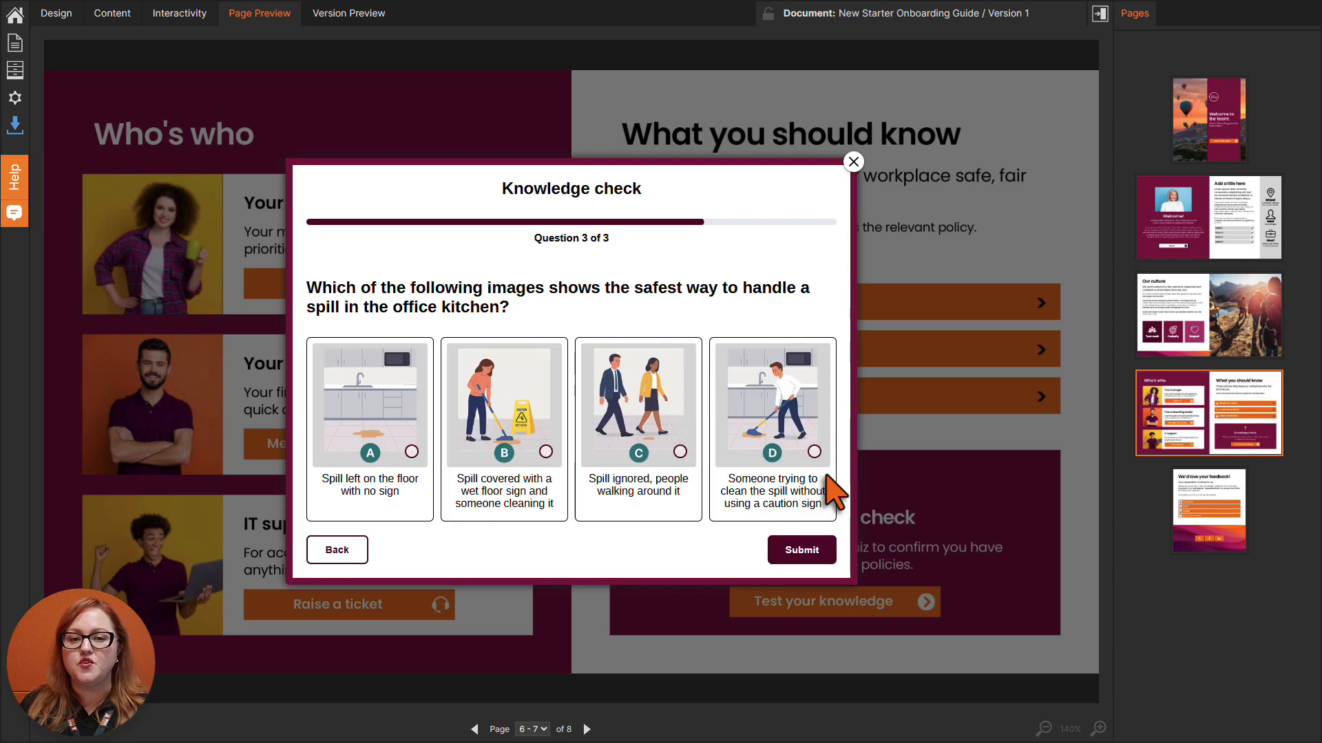
left_click(545, 451)
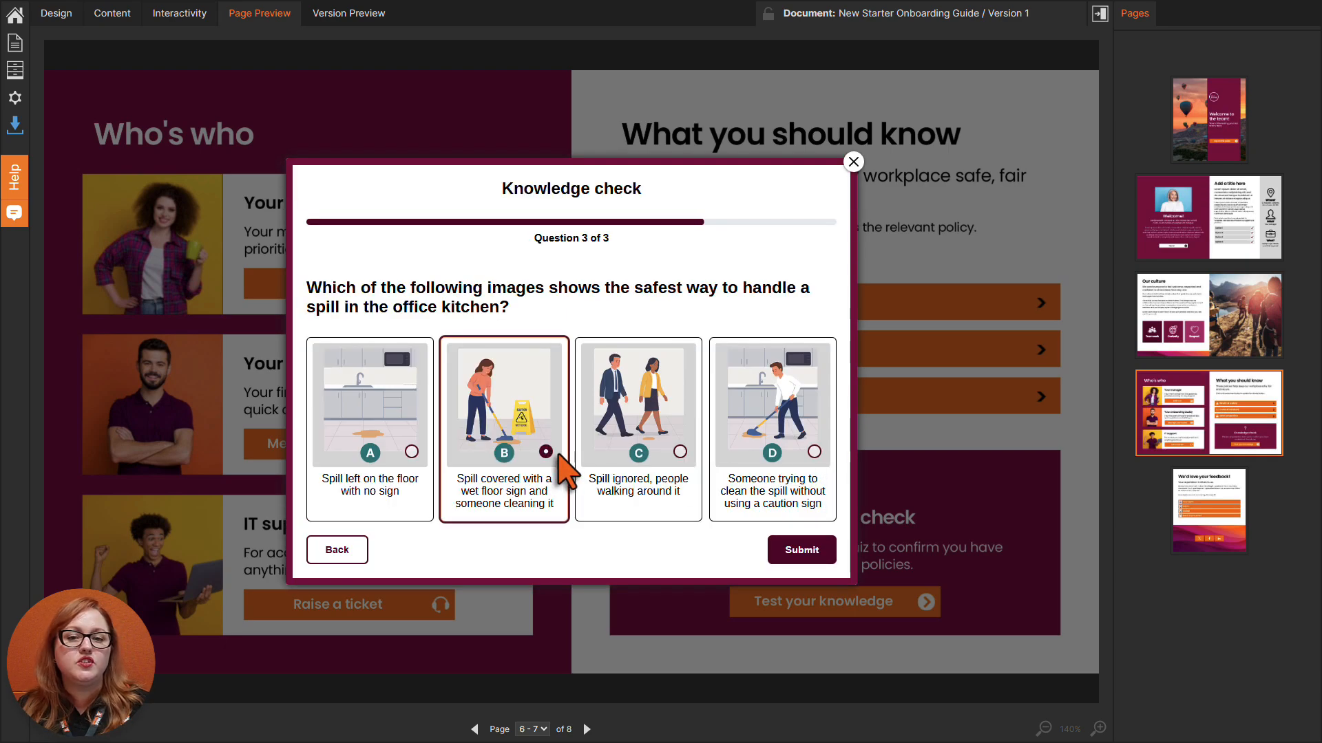
left_click(829, 550)
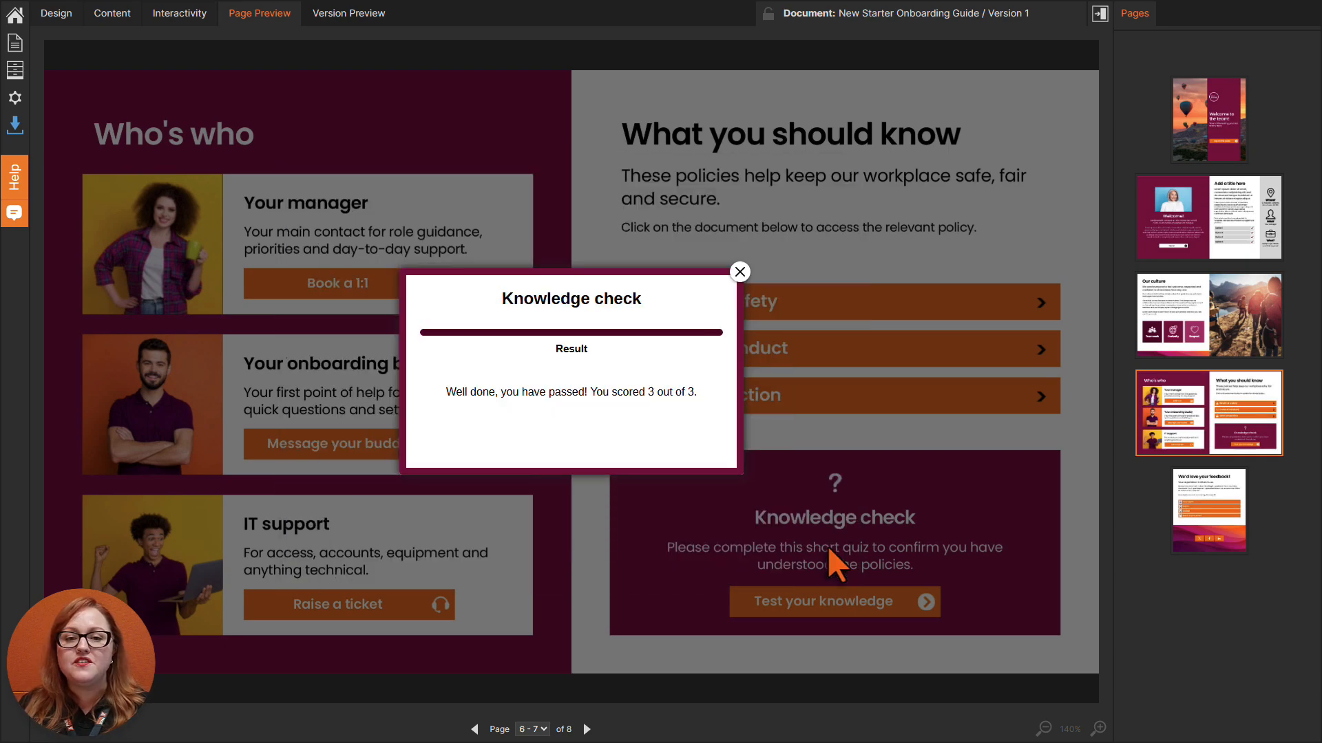
left_click(740, 272)
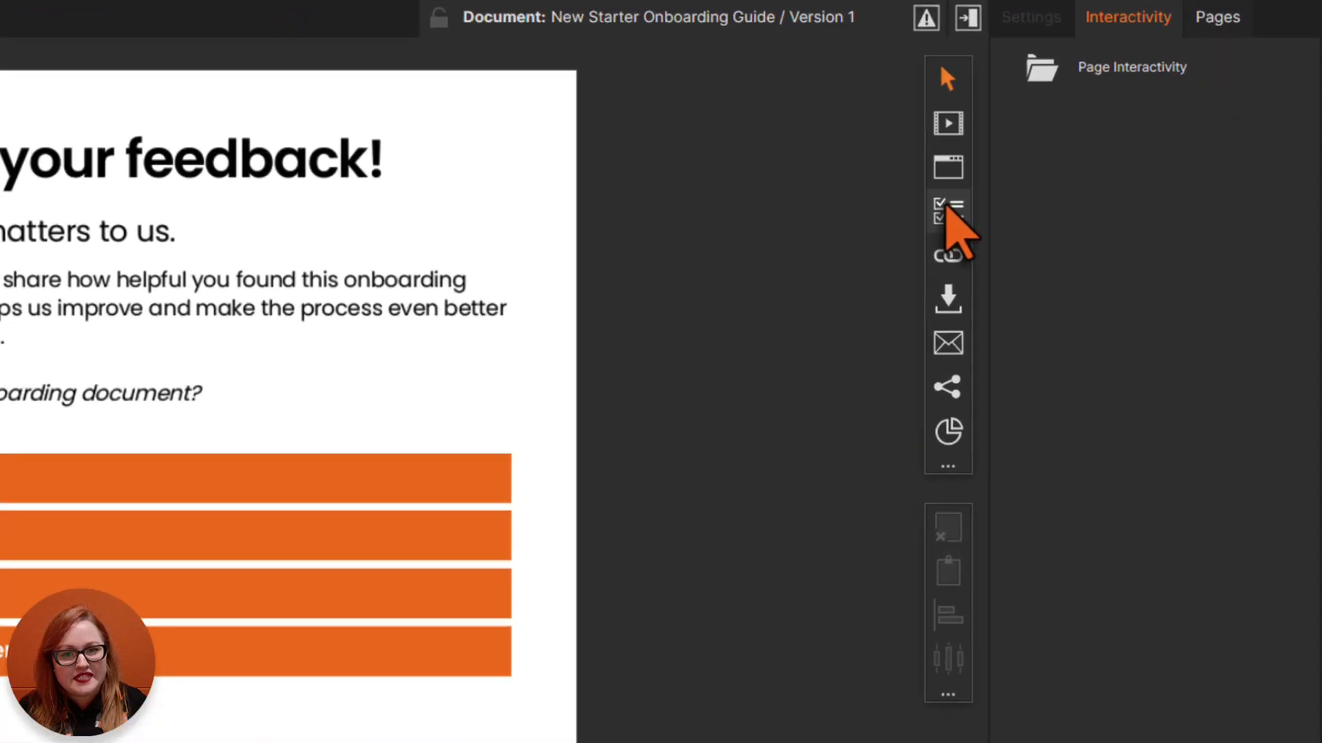
Add a poll interactivity over the "Very helpful" bar with the answer "Very helpful" and description "Poll answer 1: Very helpful".
left_click(1087, 135)
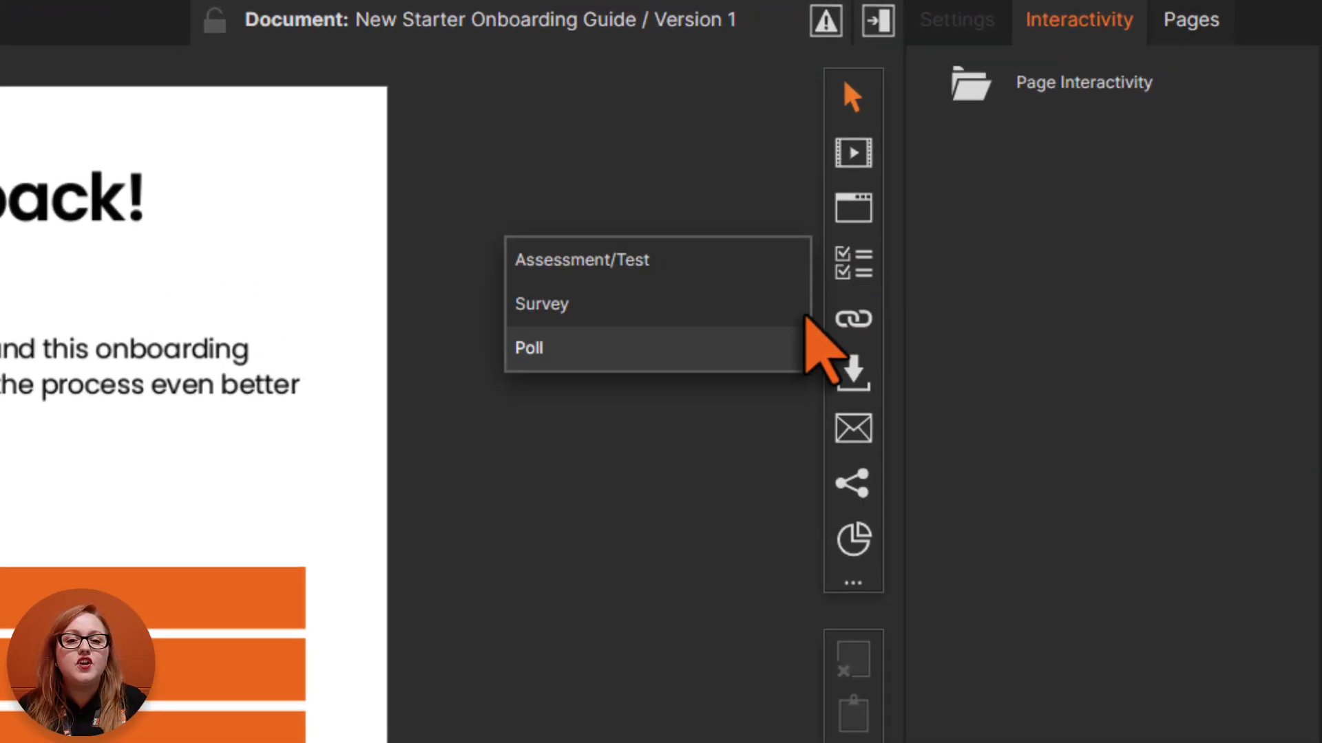
left_click(776, 358)
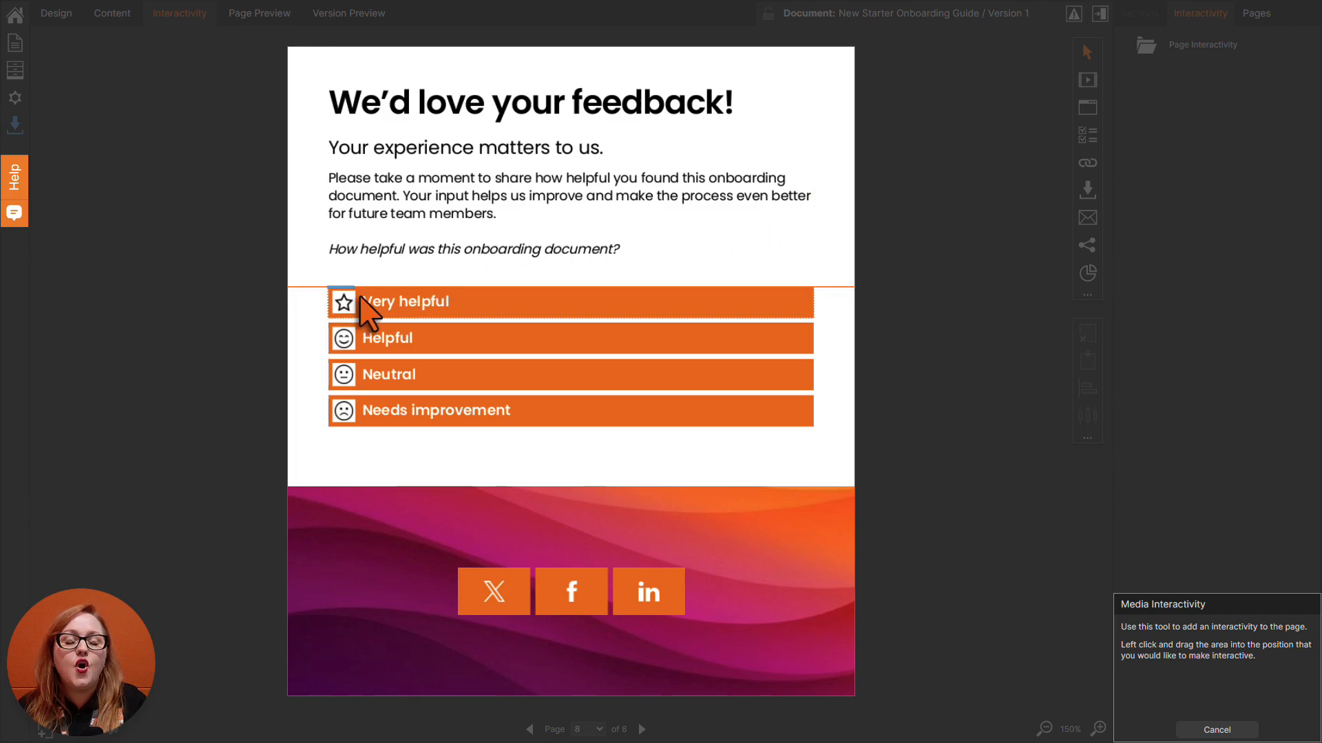
left_click_drag(329, 288, 812, 333)
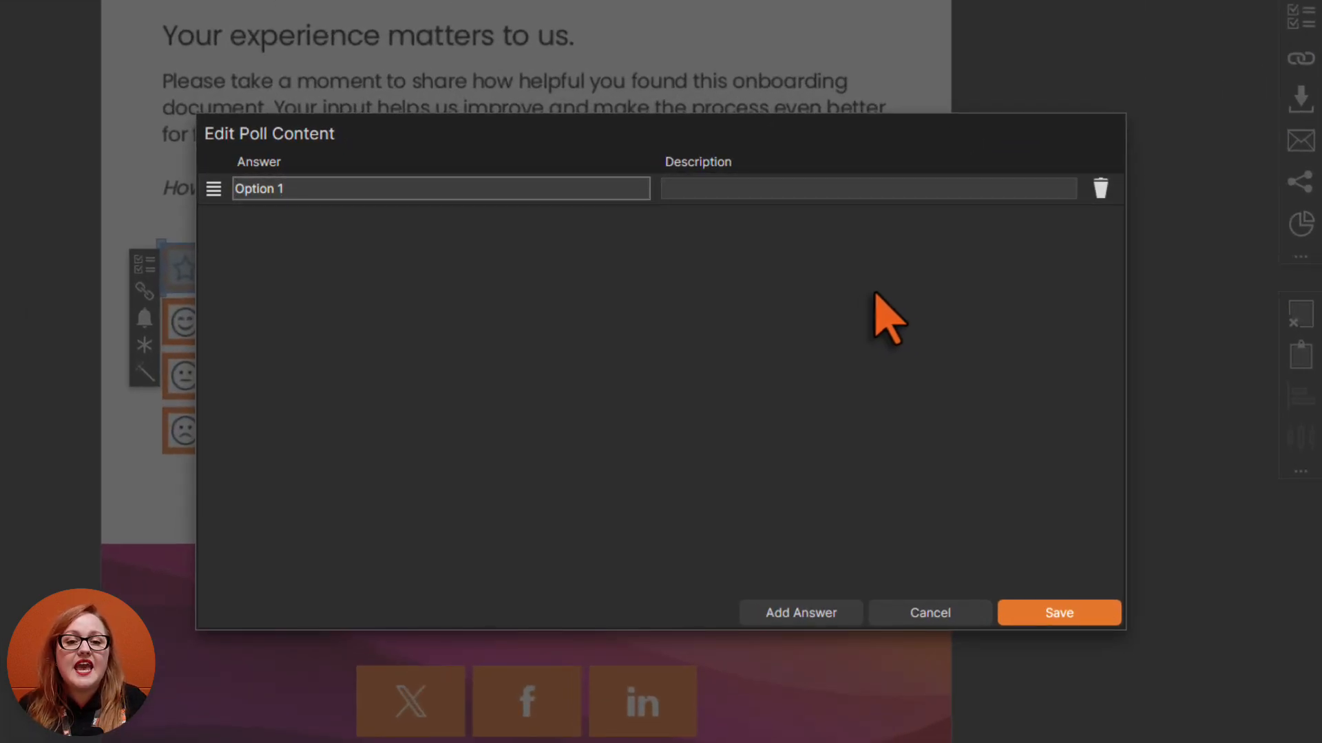
type("Very helpful")
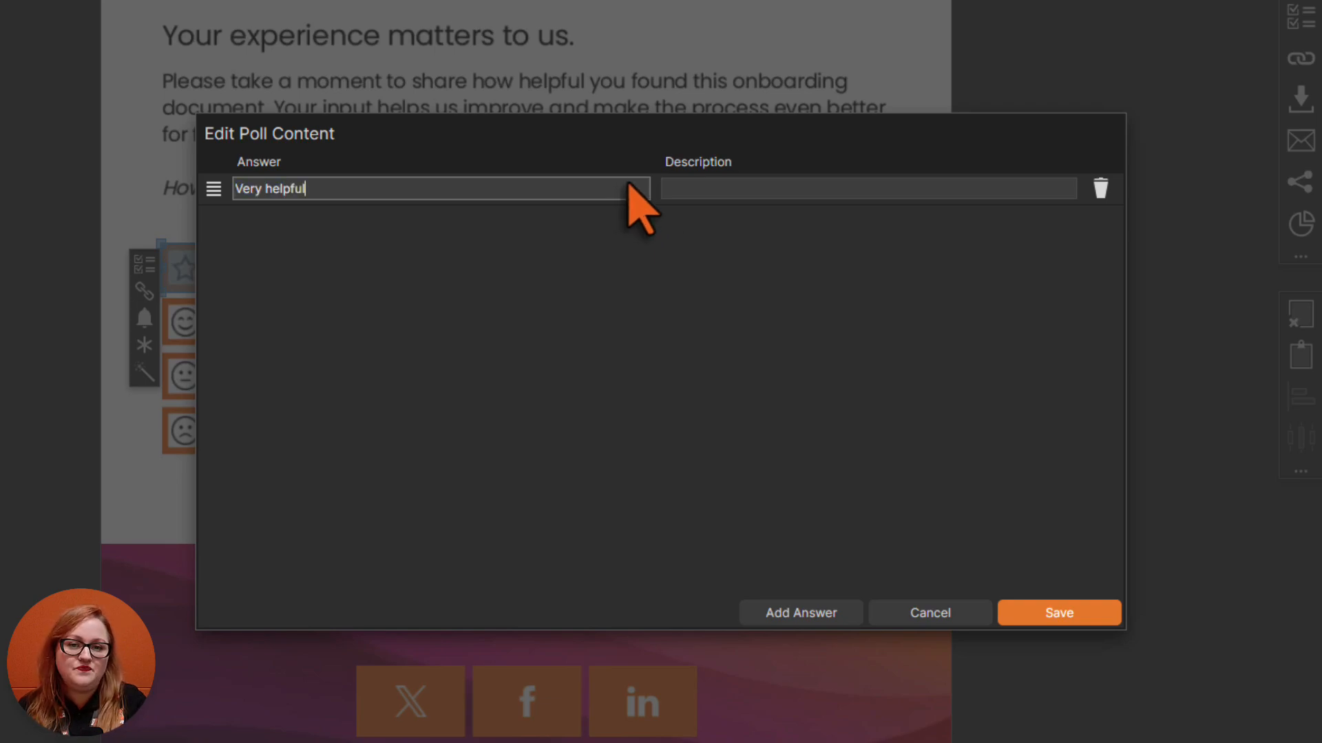
left_click(1015, 193)
type("Poll answer 1: Very helpful")
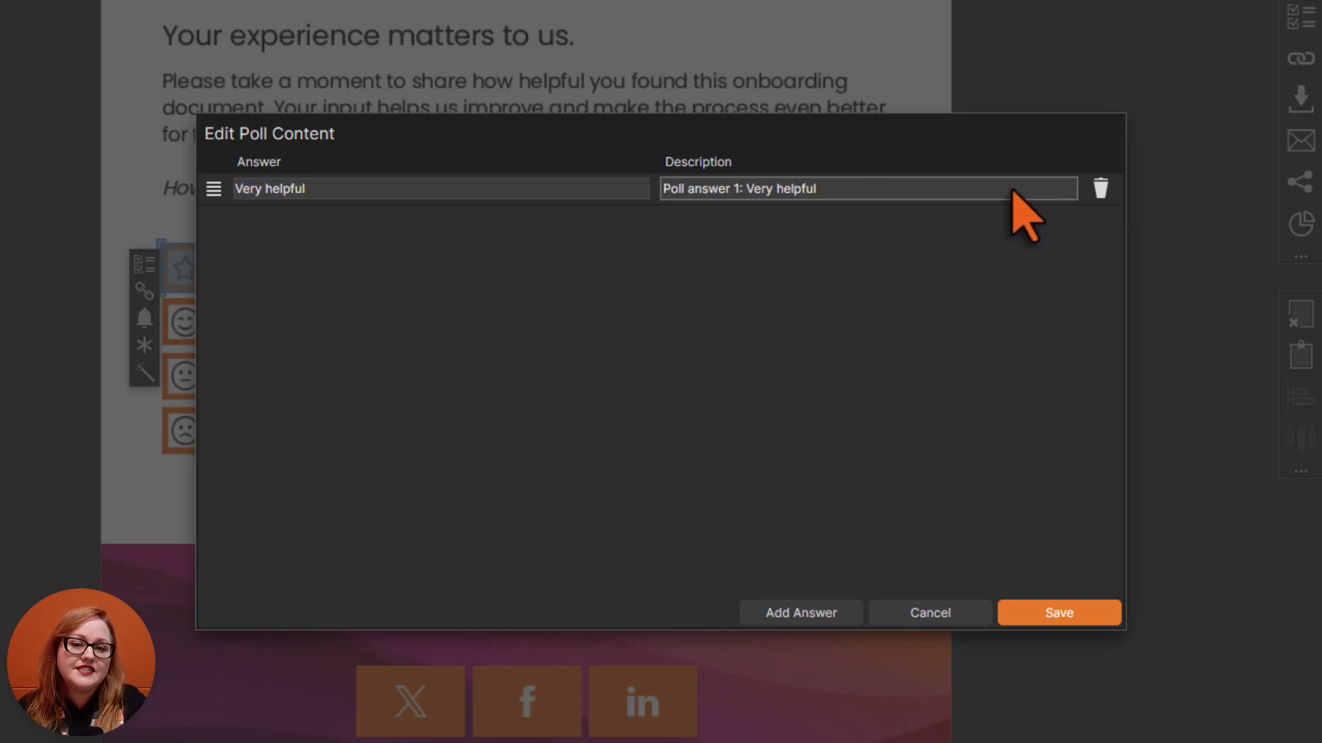
Add the Helpful, Neutral and Needs improvement answers over their bars, described as "Poll answer 2" to "4" plus the answer text, and save the poll.
left_click(823, 614)
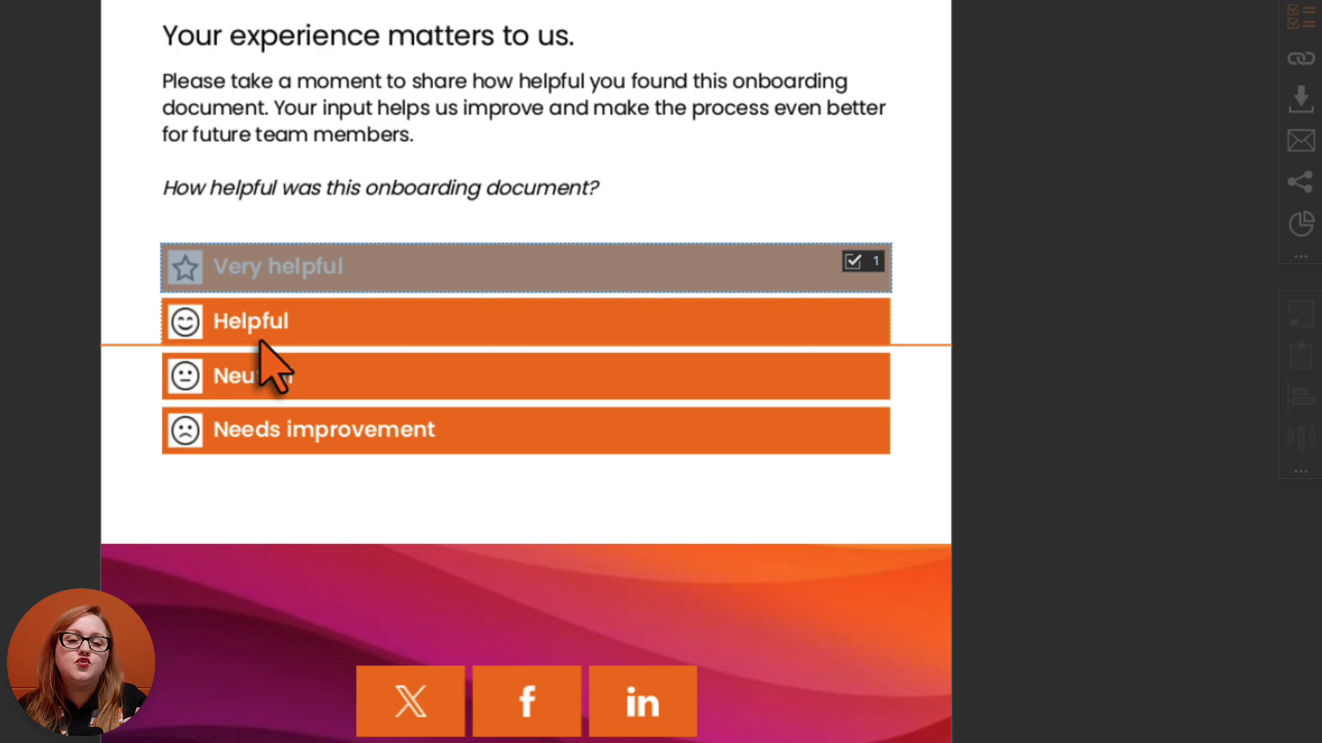
left_click_drag(165, 300, 879, 349)
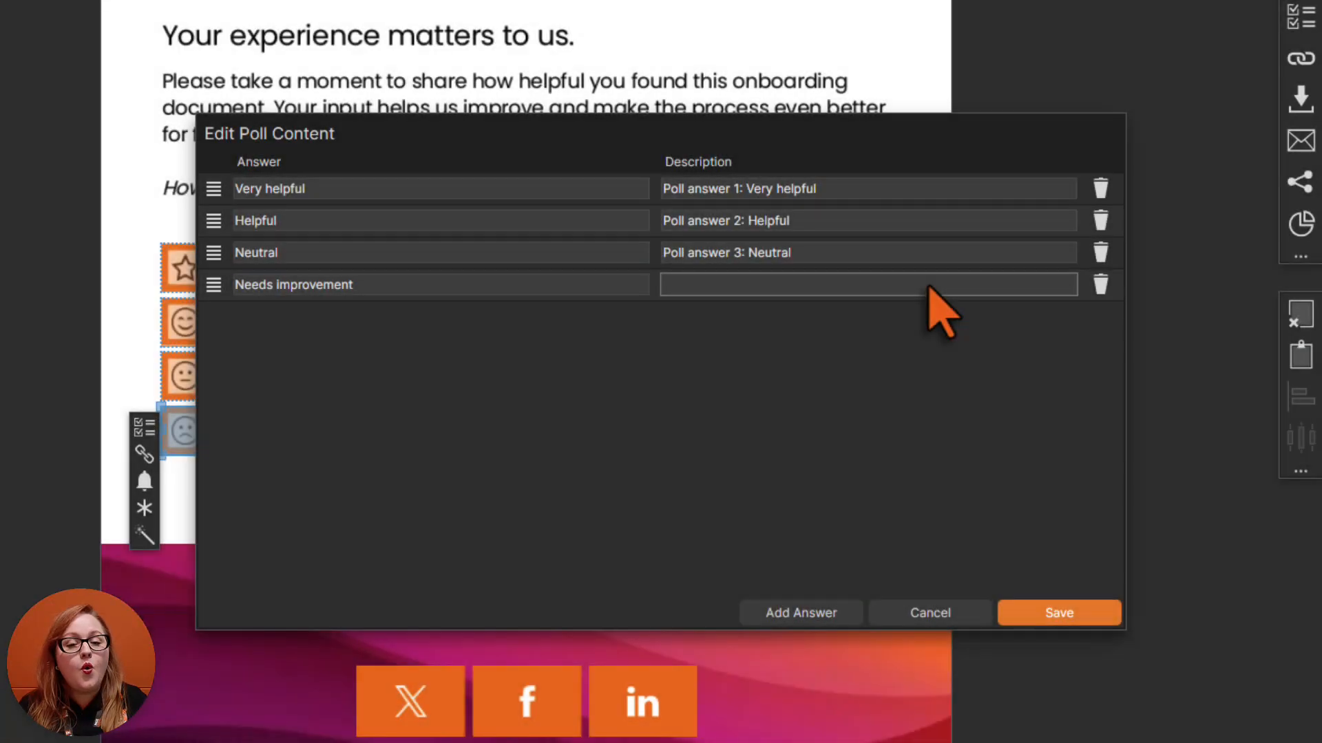
type("Poll answer 4: Needs improvement")
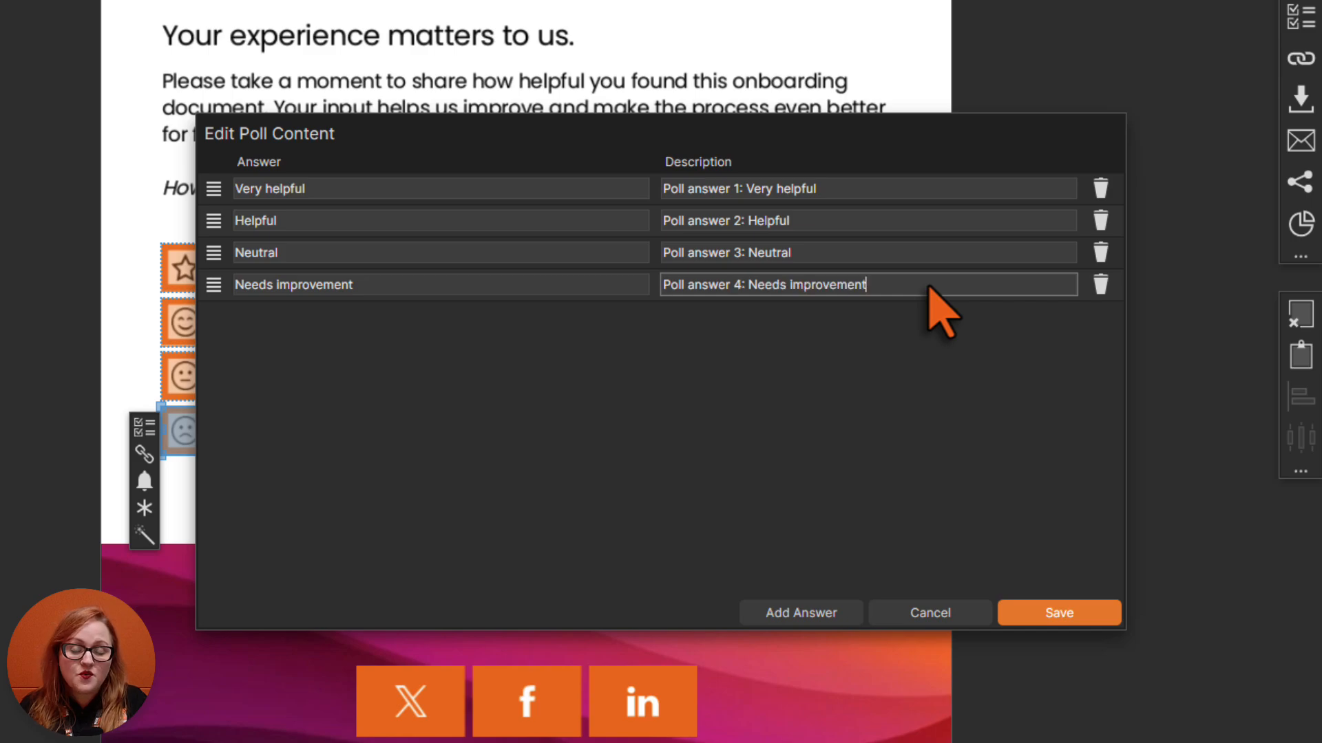
left_click(1104, 614)
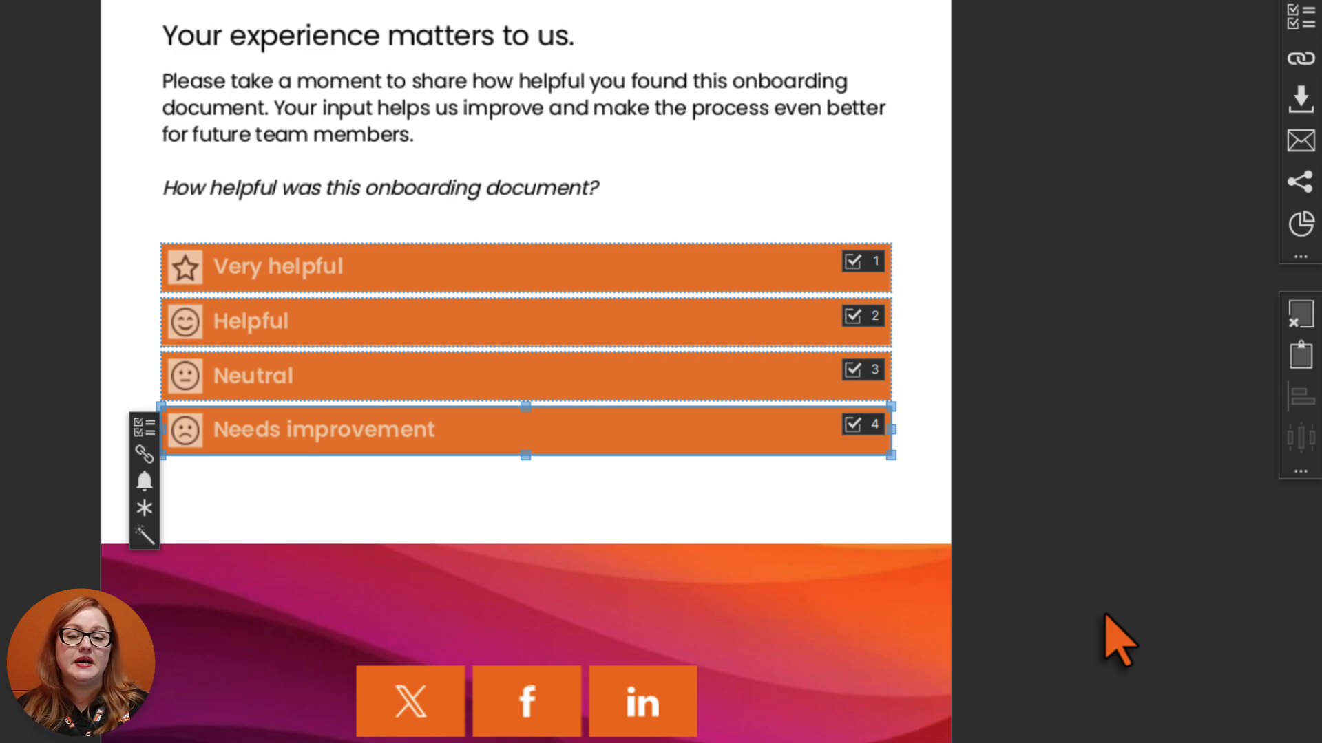
Link each of the four poll answers to its matching button panel: Very helpful, Helpful, Neutral and Needs improvement.
left_click(196, 275)
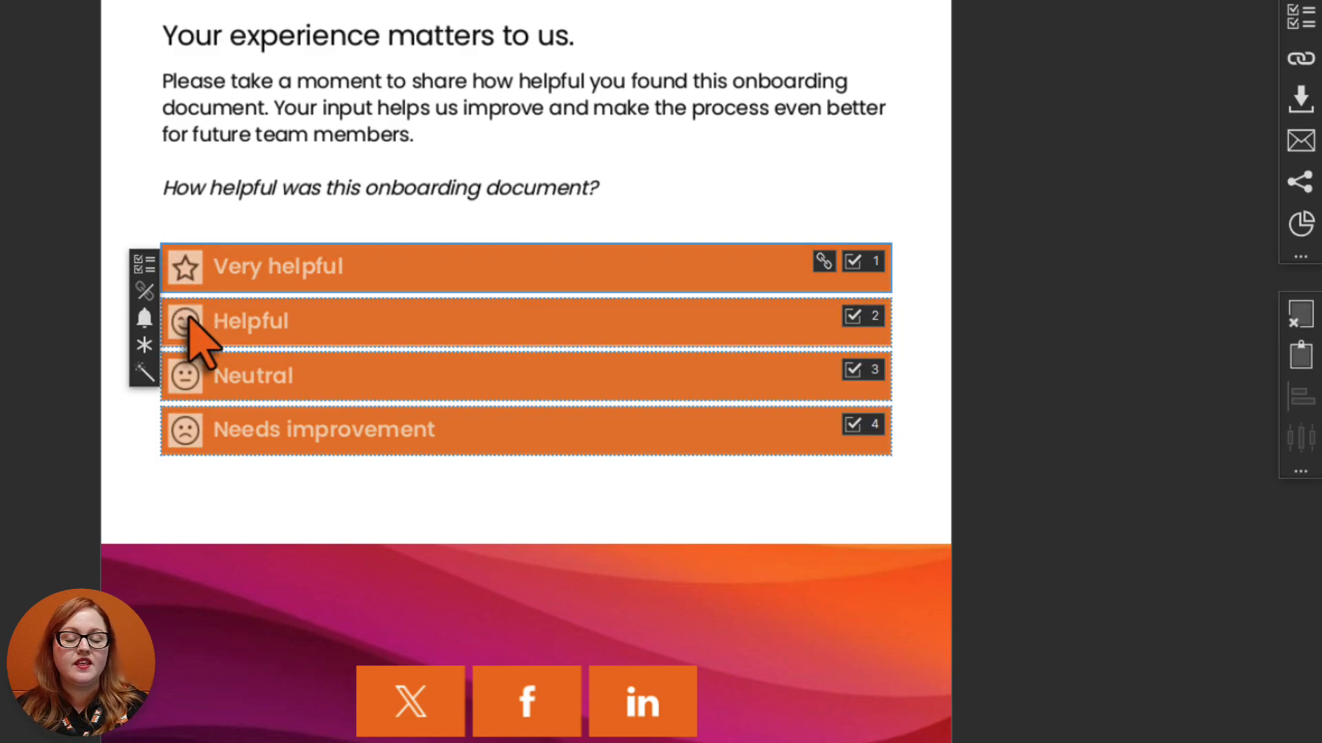
left_click(171, 323)
left_click(145, 345)
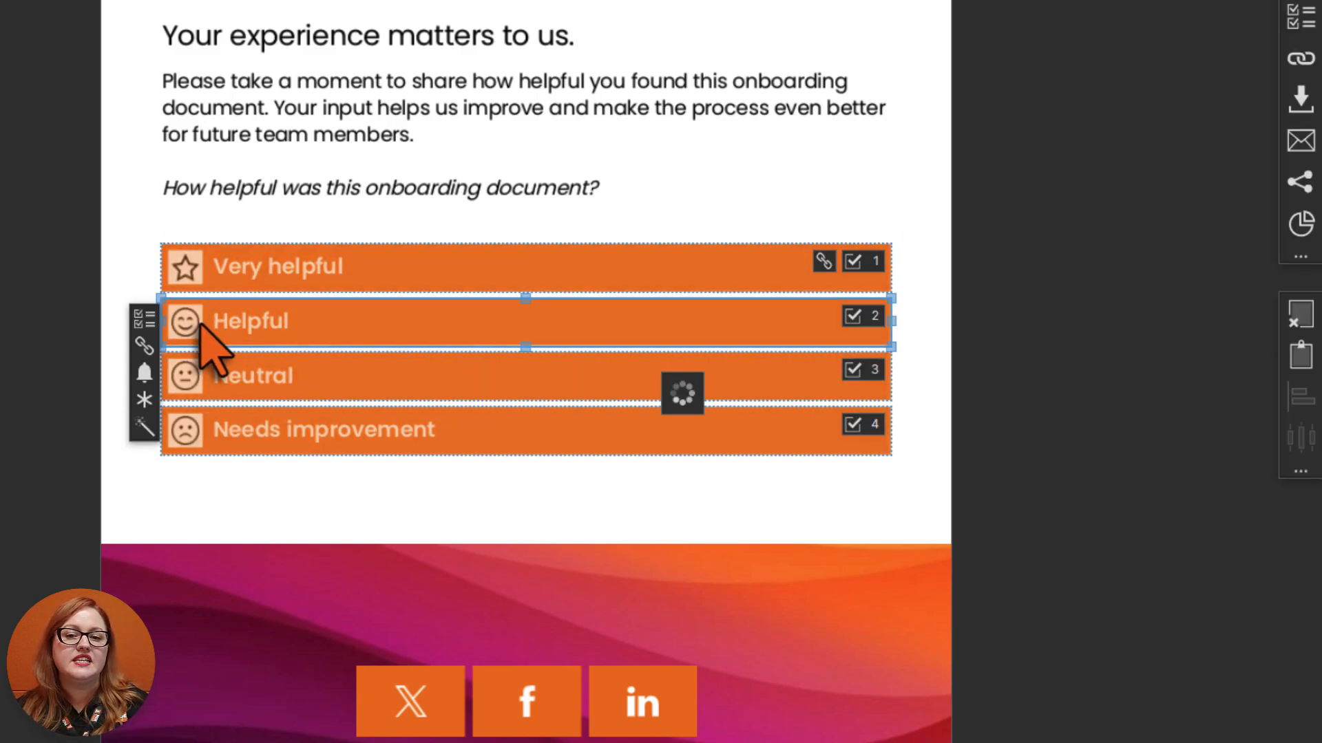
left_click(190, 375)
left_click(144, 399)
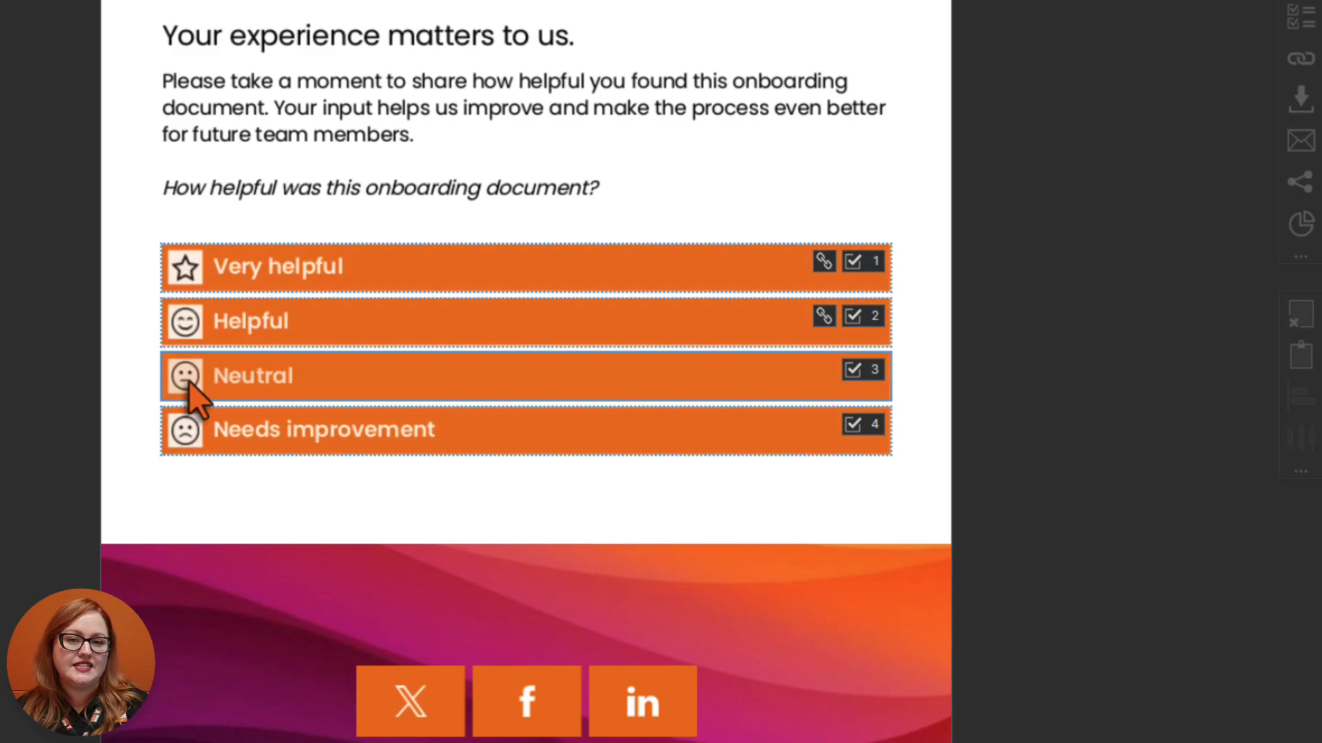
left_click(185, 428)
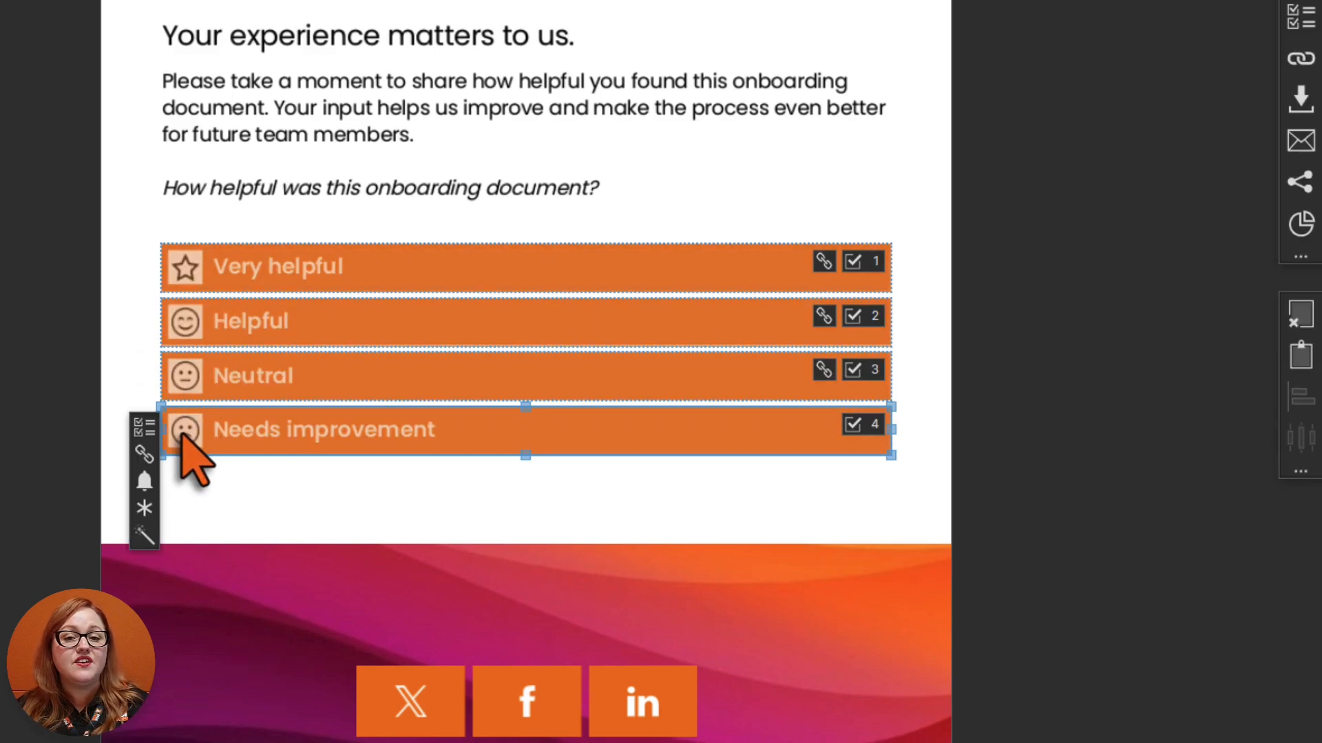
left_click(144, 453)
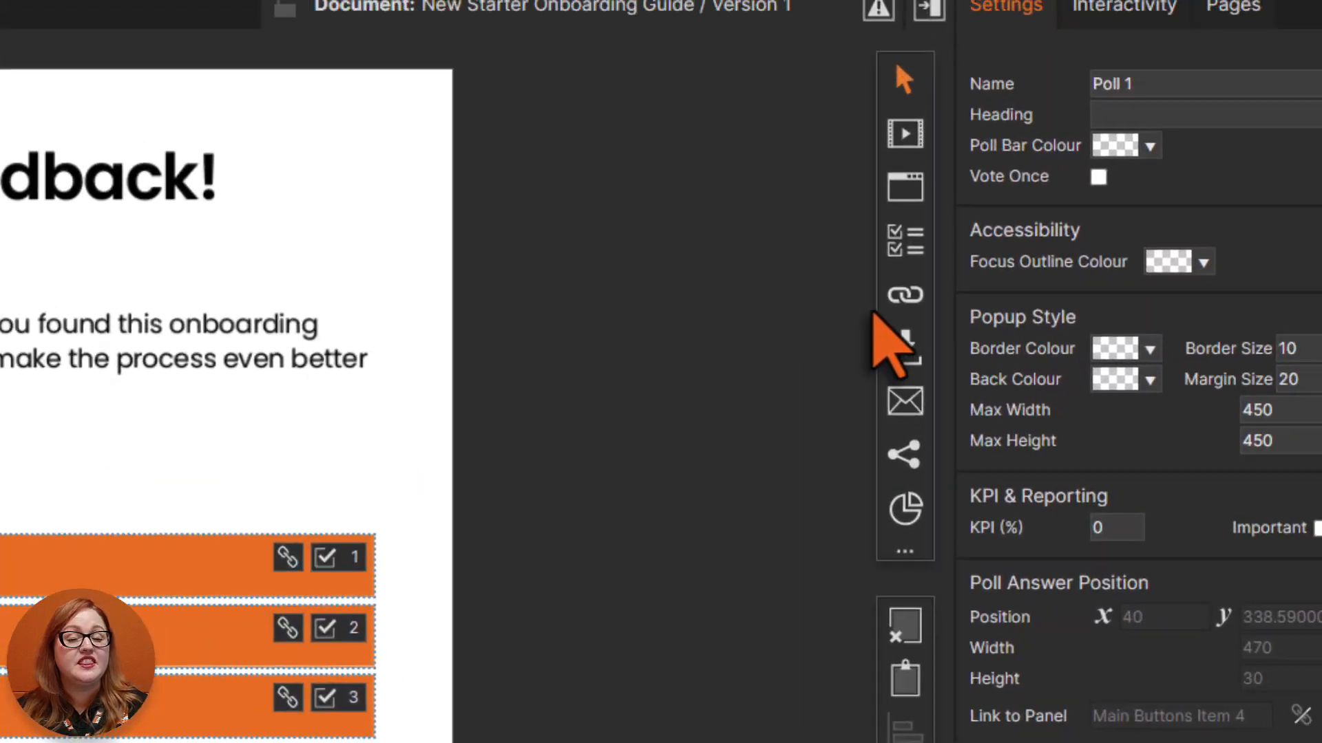
Set the poll heading to "How helpful was this onboarding document?" and test a Very helpful vote in the page preview, closing the results.
left_click(1143, 116)
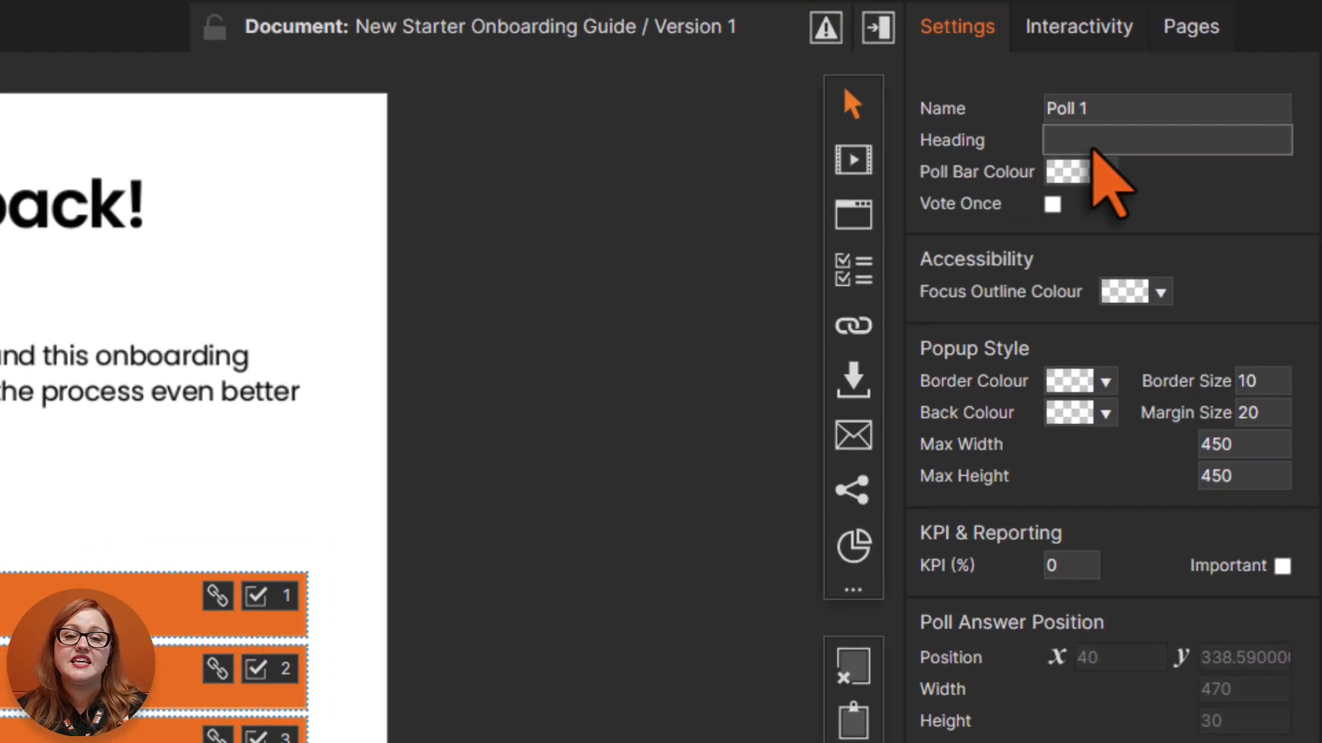
type("How helpful was this onboarding document?")
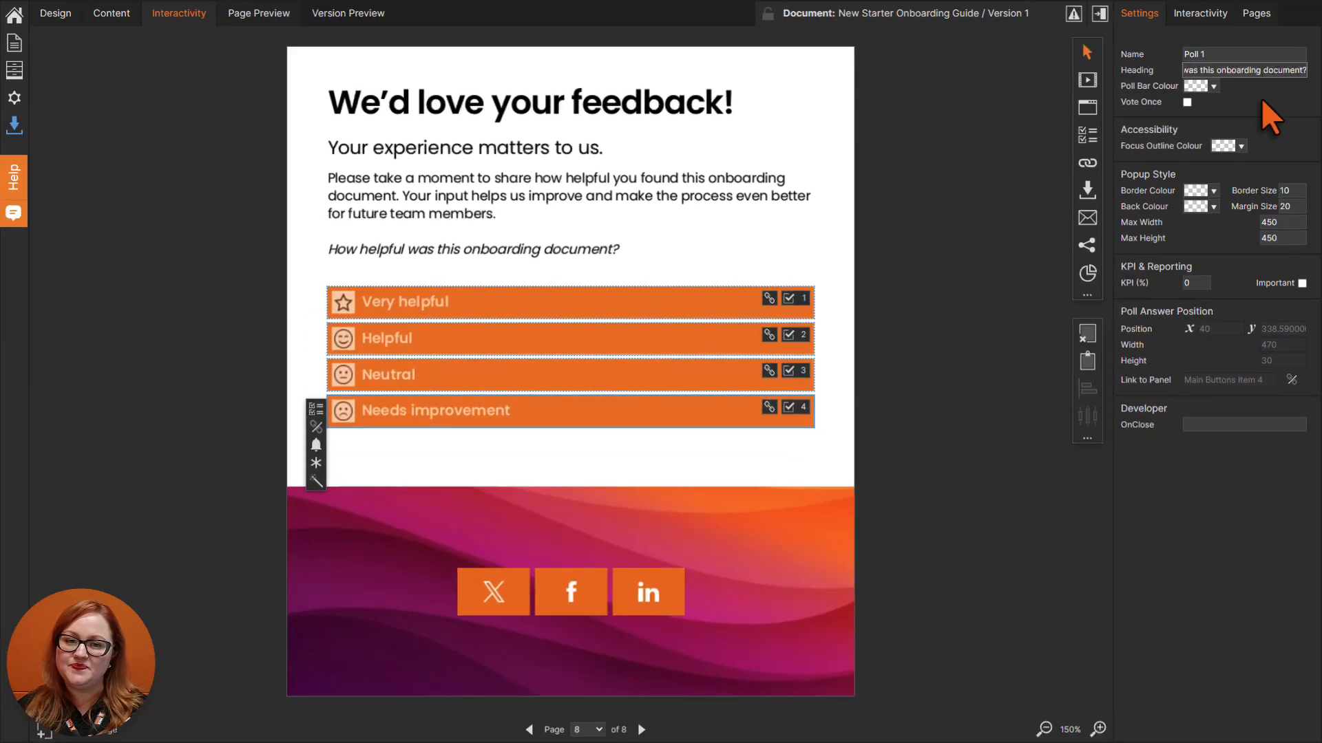
left_click(290, 14)
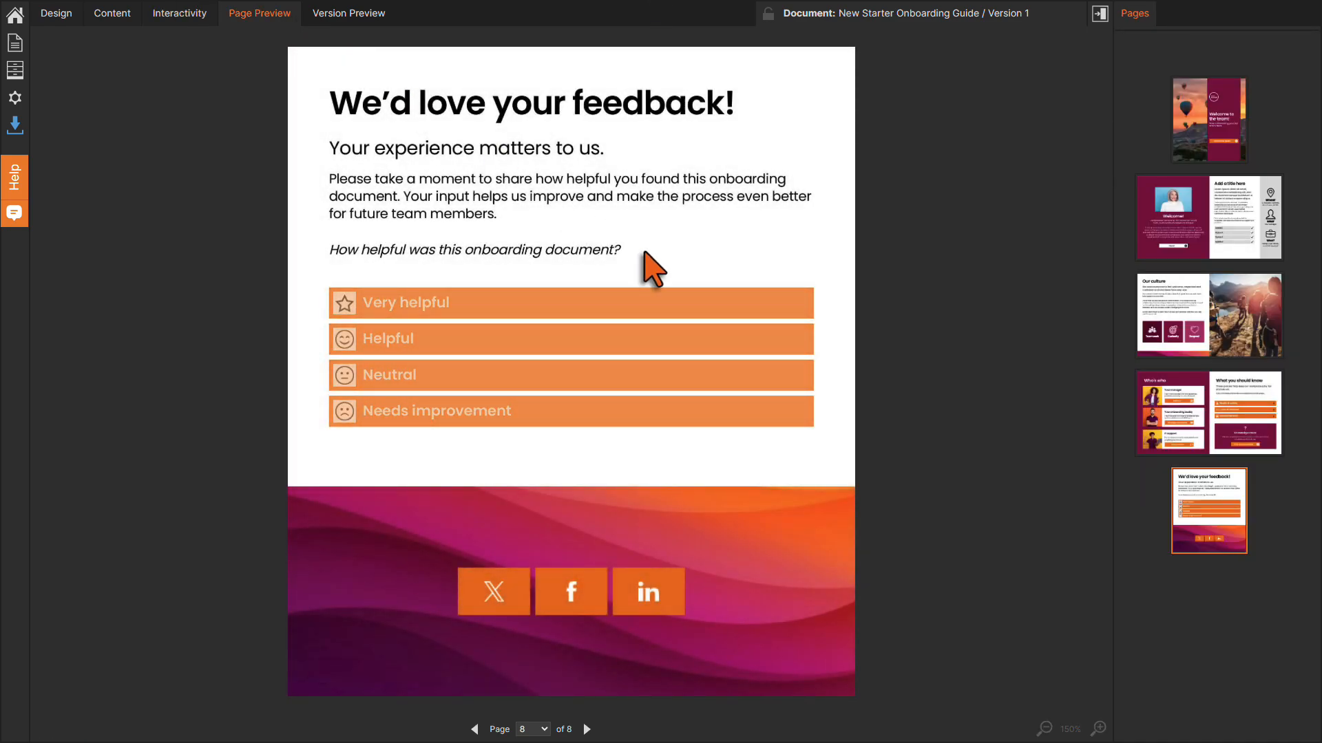
left_click(714, 301)
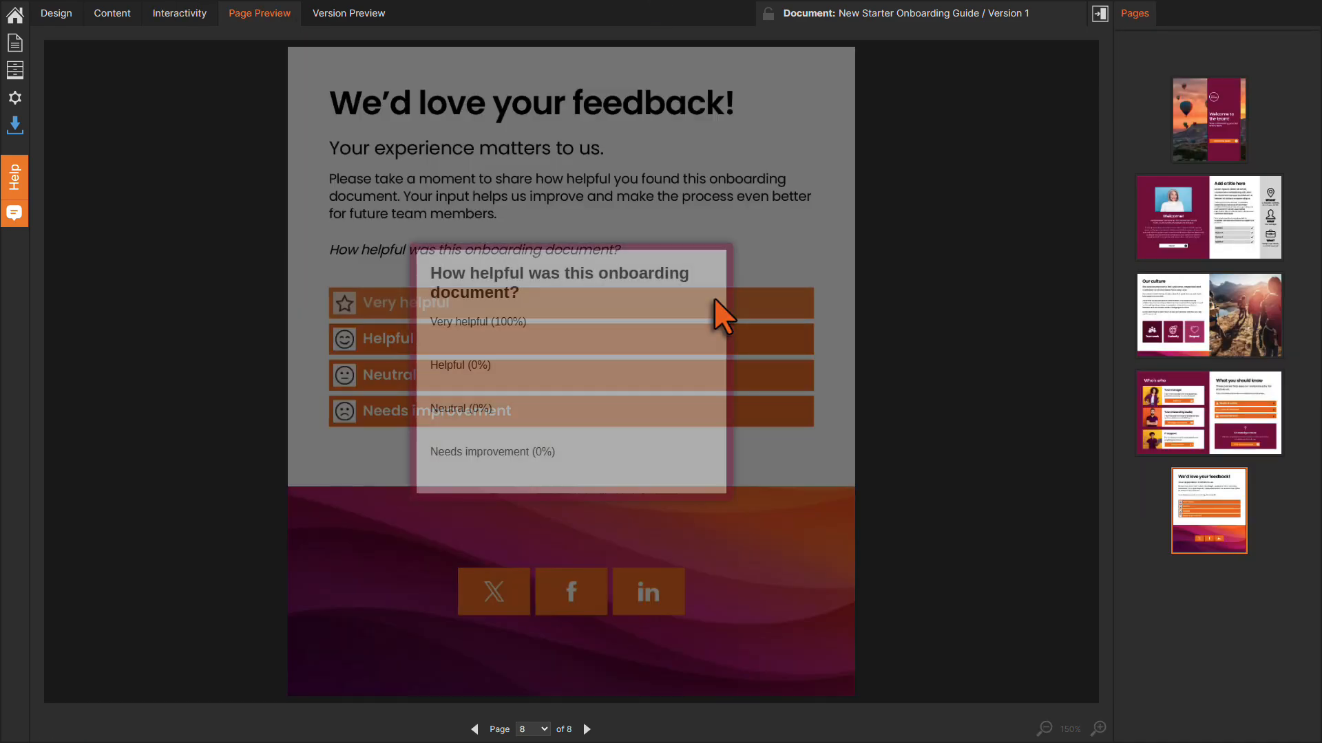
left_click(729, 248)
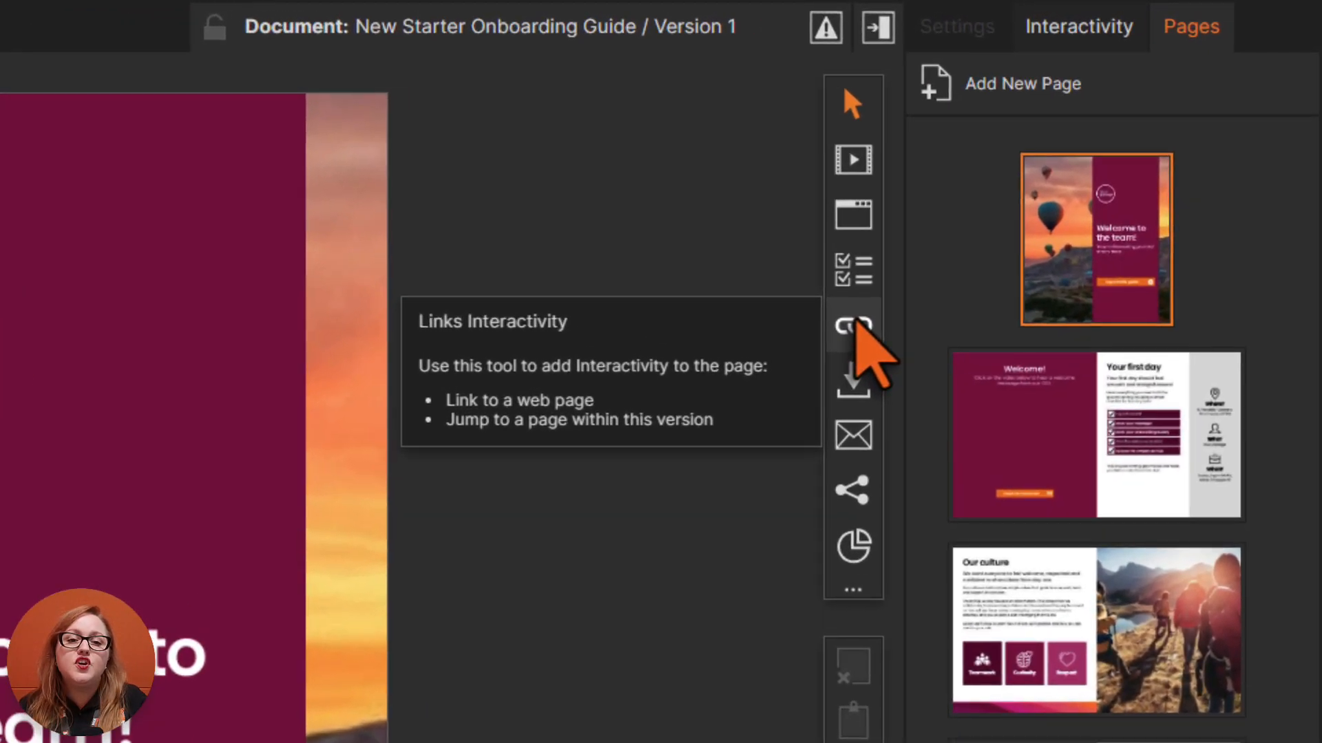
Add a jump to a page within this version over the cover's "Explore this guide" button, save its target page and link it to the button panel.
left_click(855, 322)
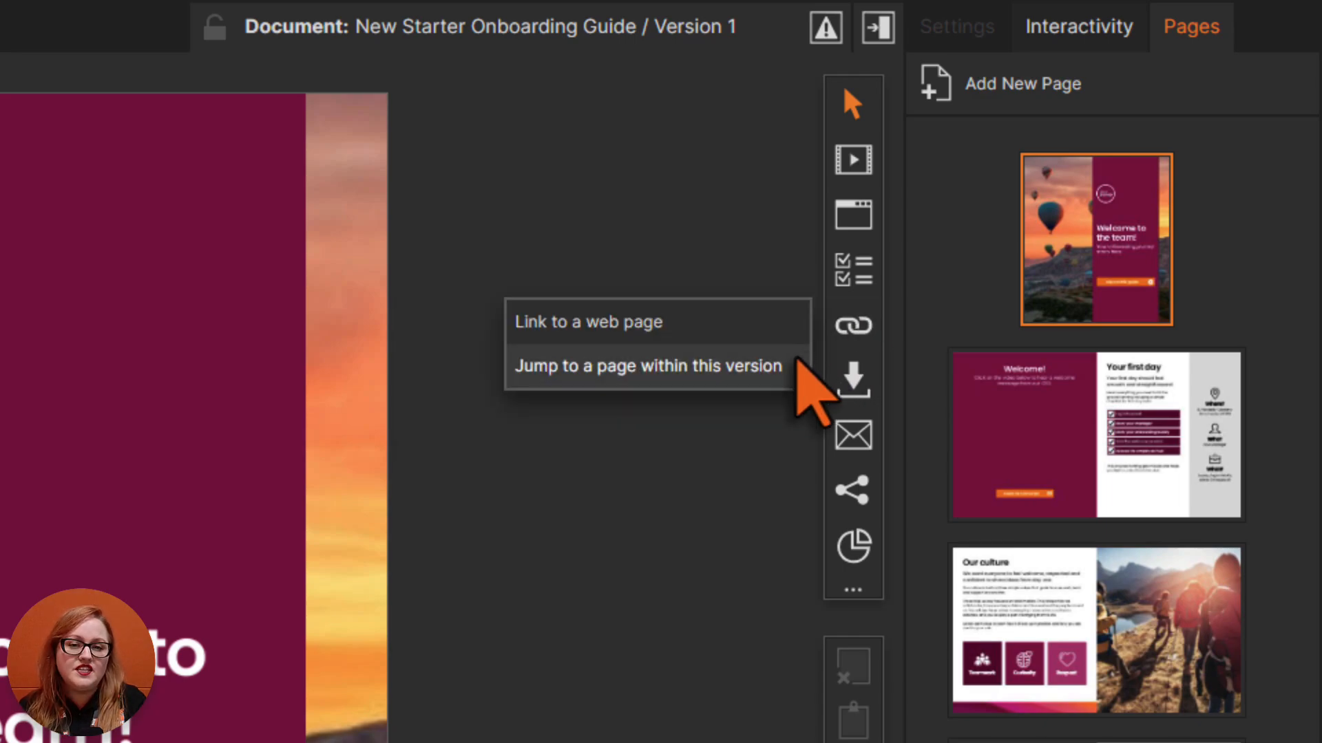
left_click(791, 366)
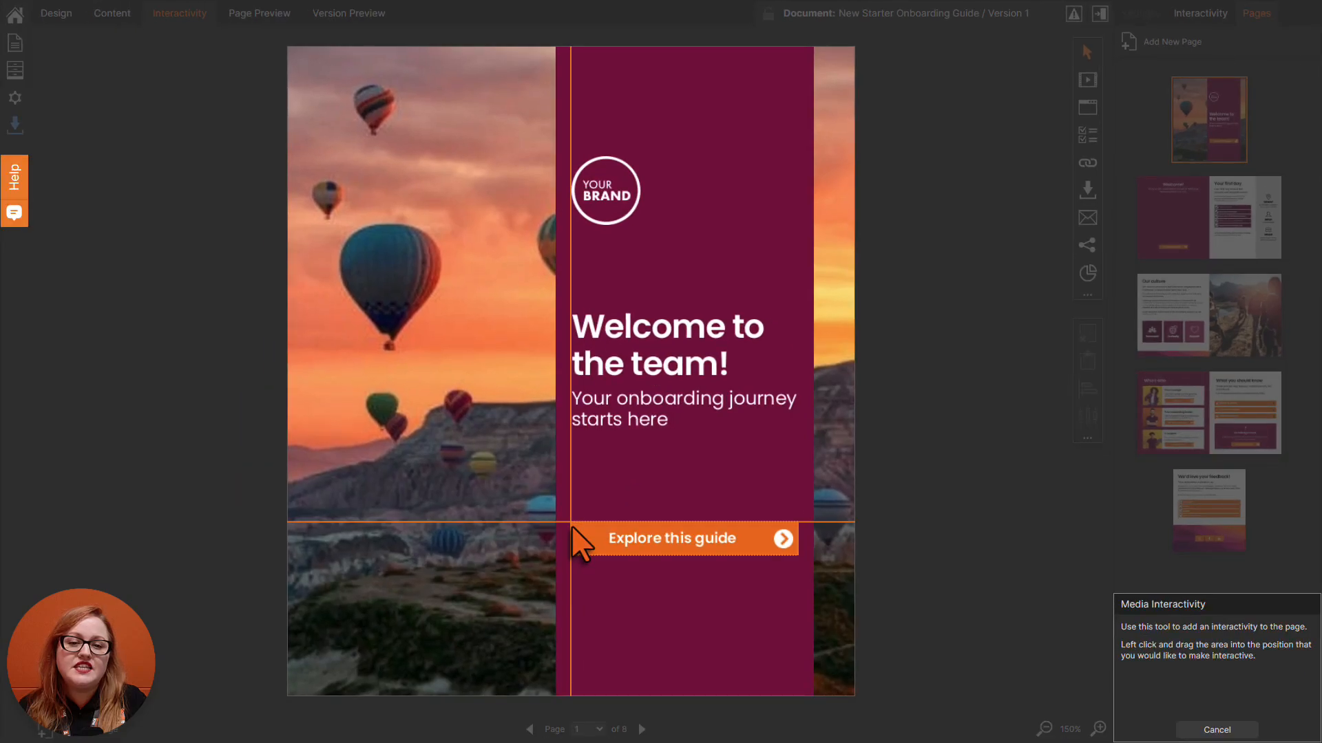
left_click_drag(572, 526, 791, 556)
left_click(747, 369)
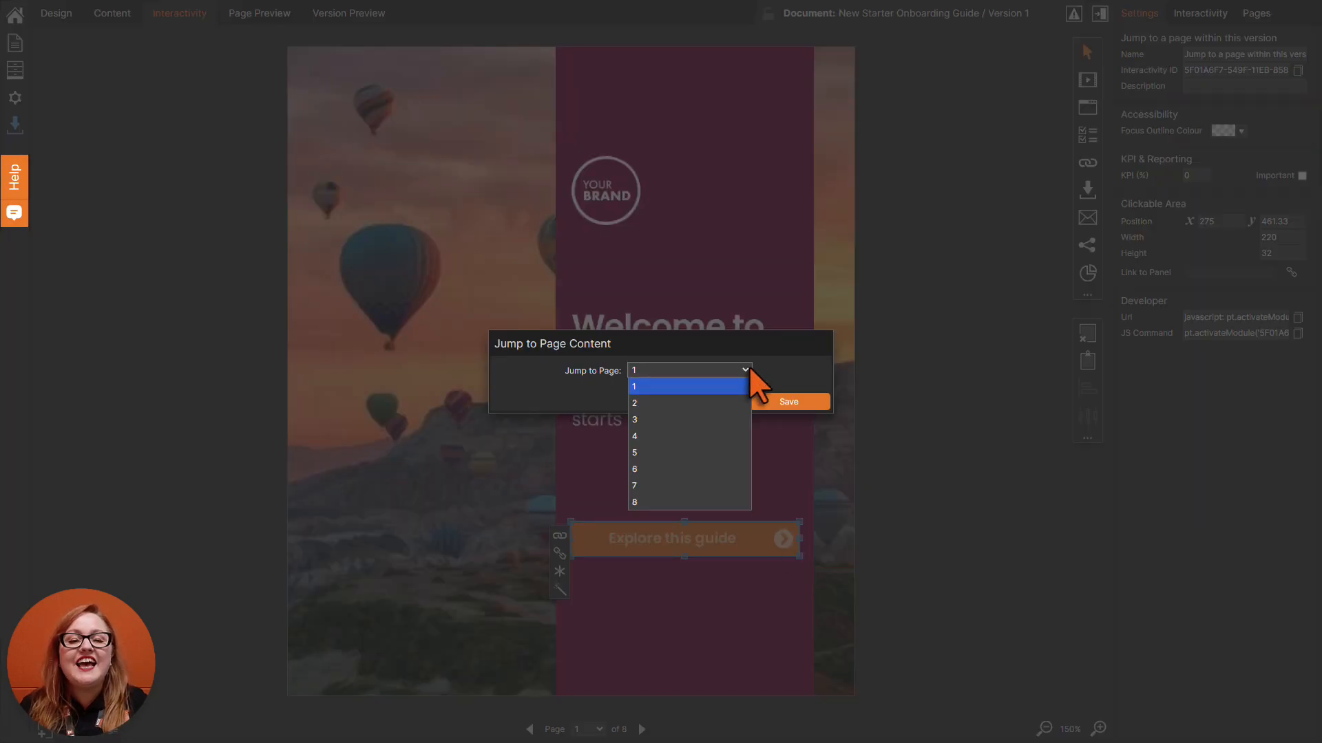
left_click(746, 391)
left_click(790, 405)
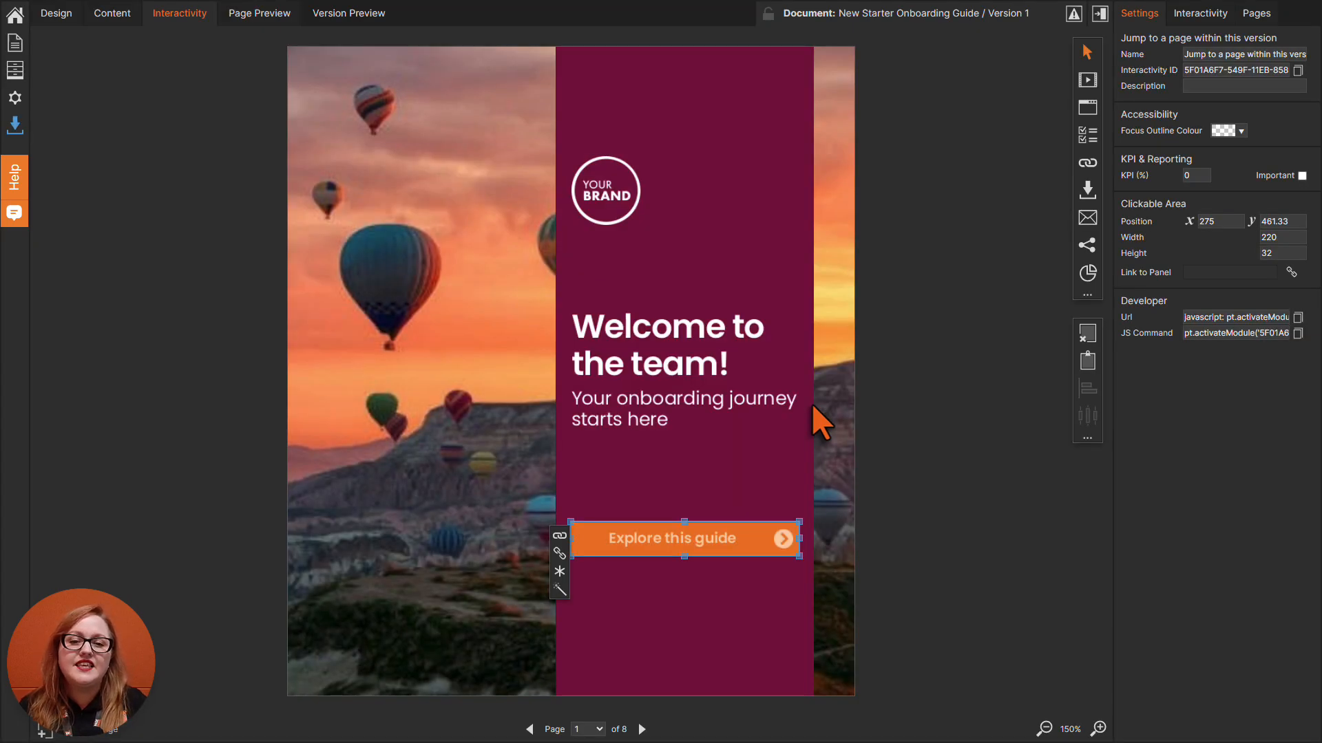
left_click(559, 551)
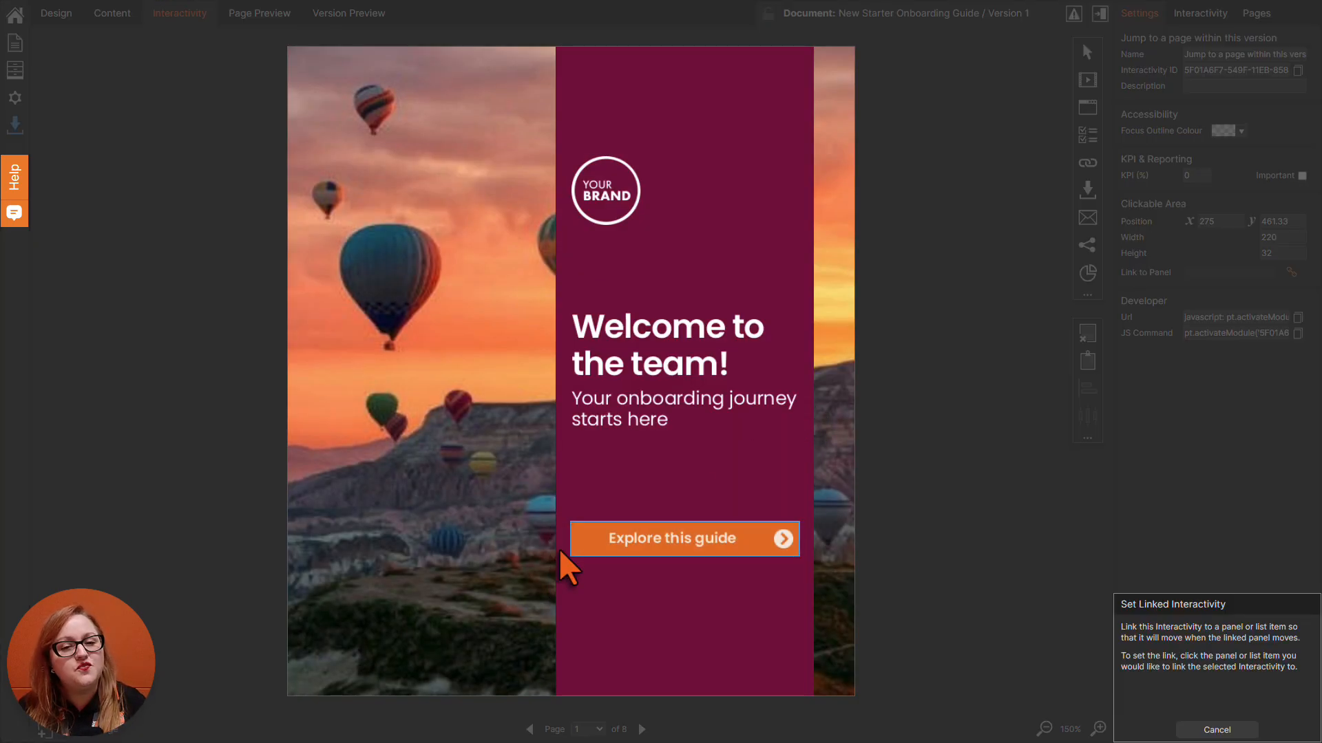
left_click(588, 541)
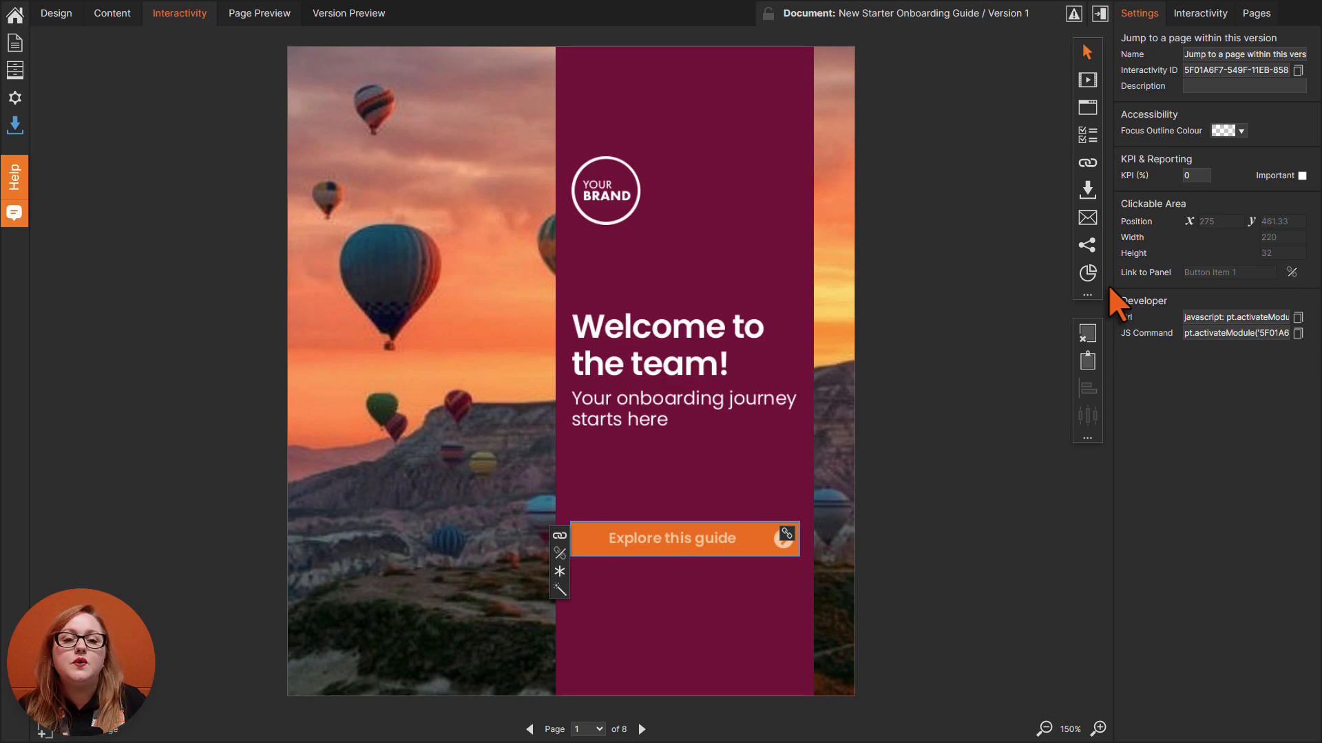
Go through pages 2 to 8 and check the interactivities placed on each page.
left_click(641, 729)
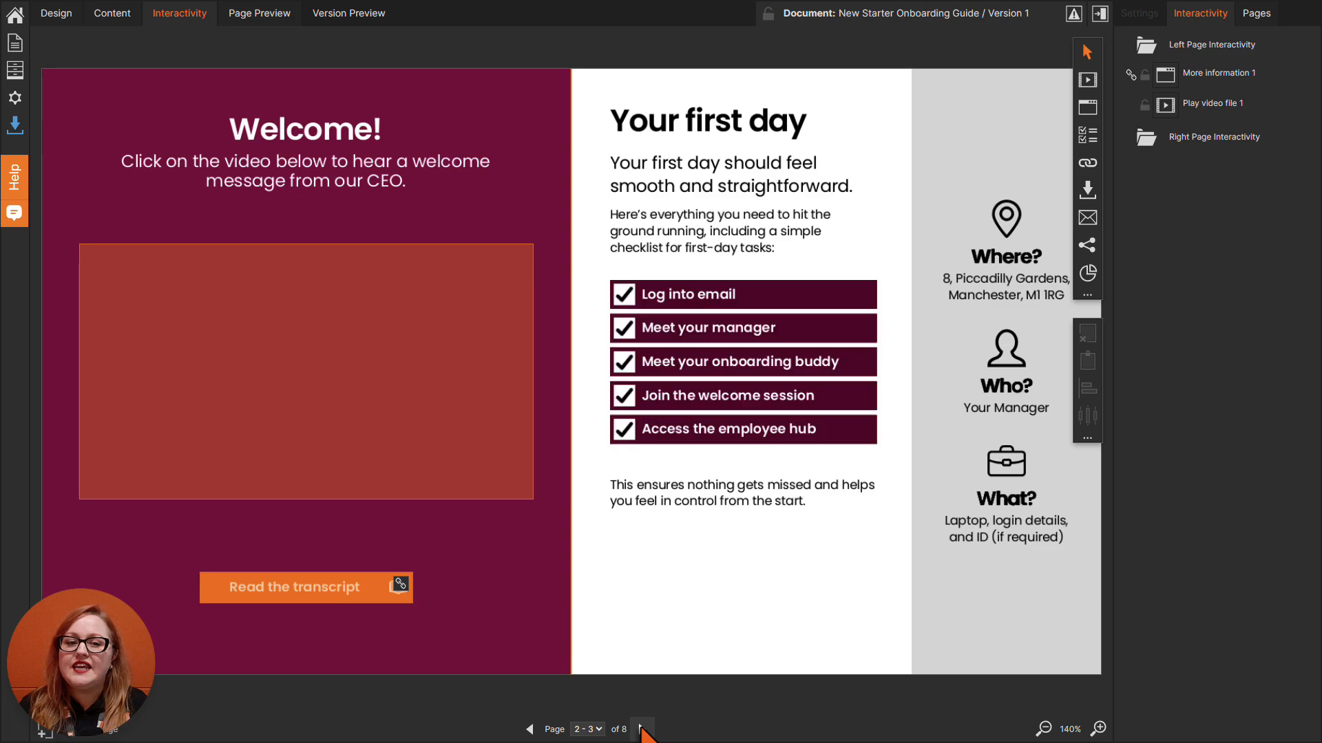
left_click(641, 729)
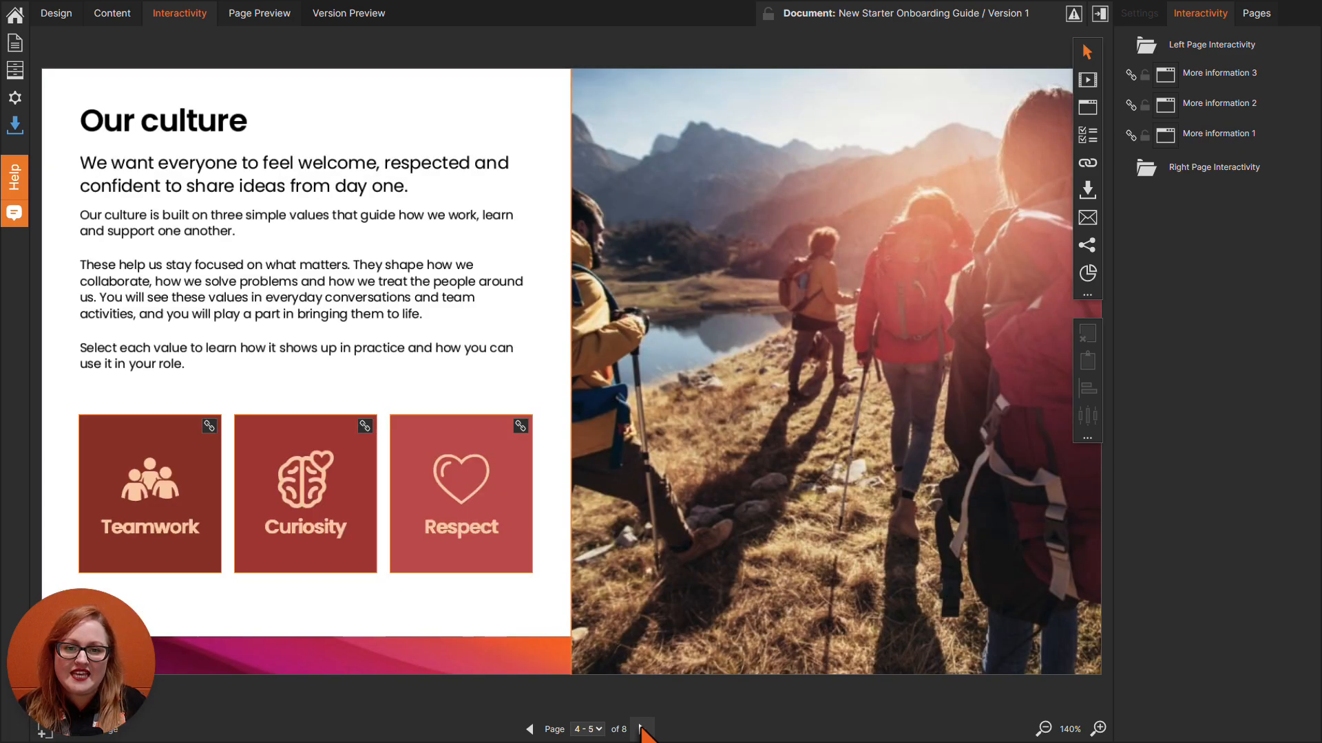
left_click(641, 729)
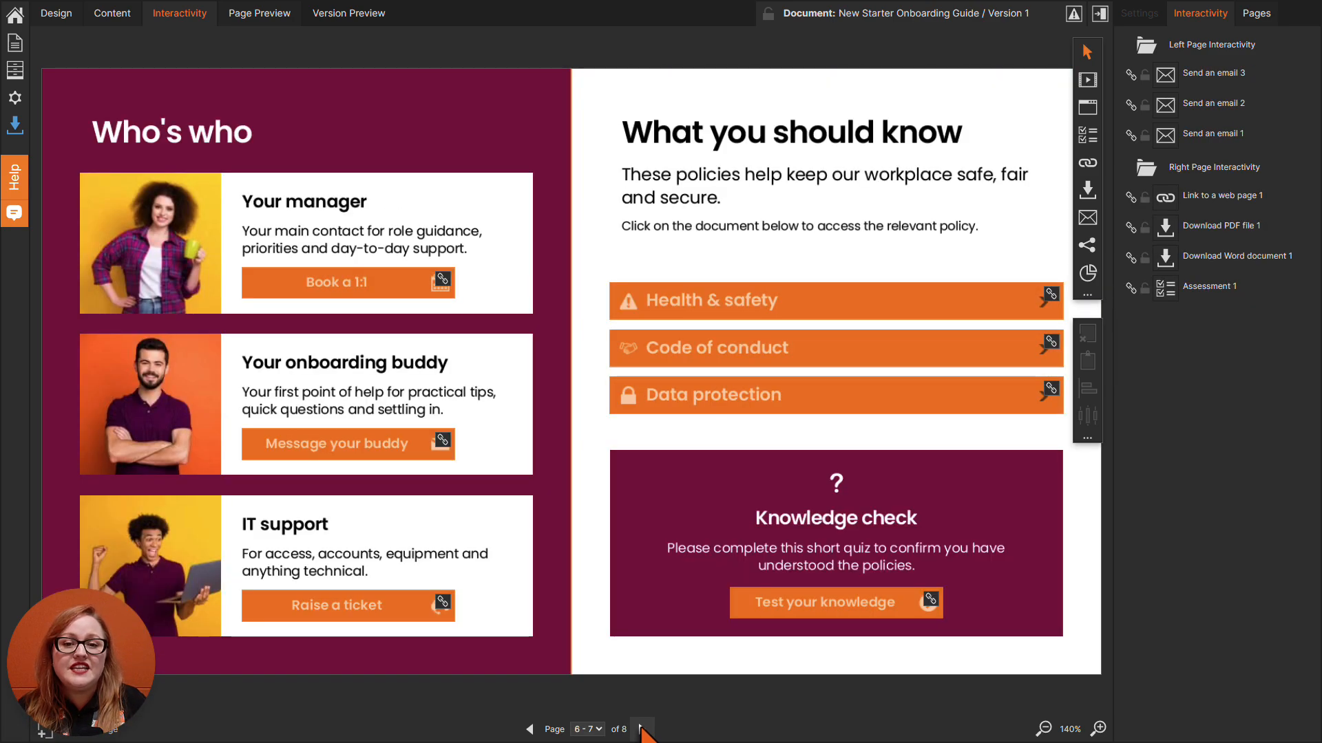
left_click(641, 729)
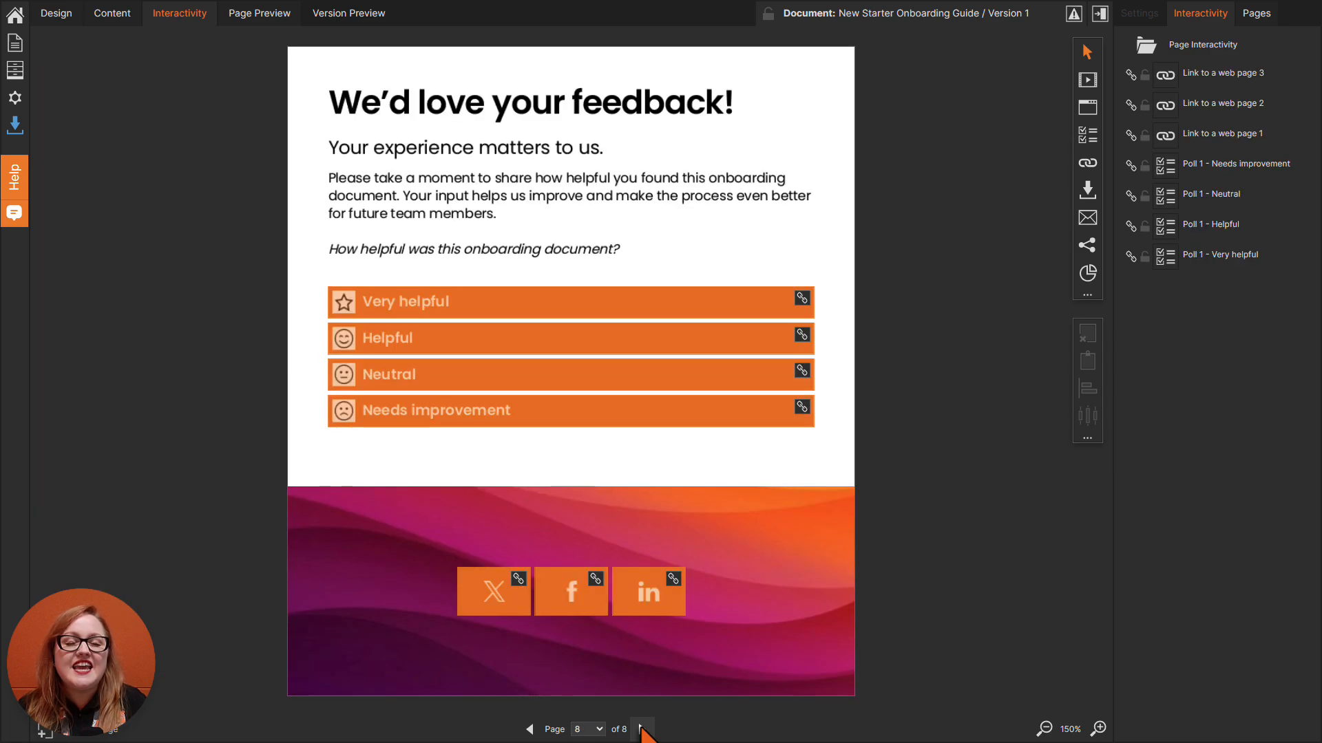